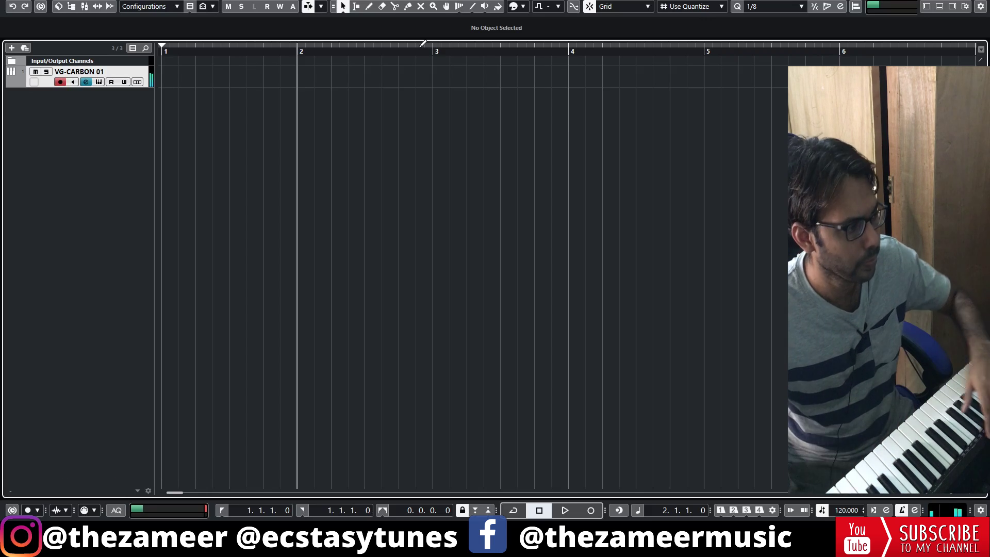
Step: Insert the retrospectively recorded MIDI performance as a part on the VG-CARBON 01 track
{"action": "key", "text": "space"}
{"action": "key", "text": "space"}
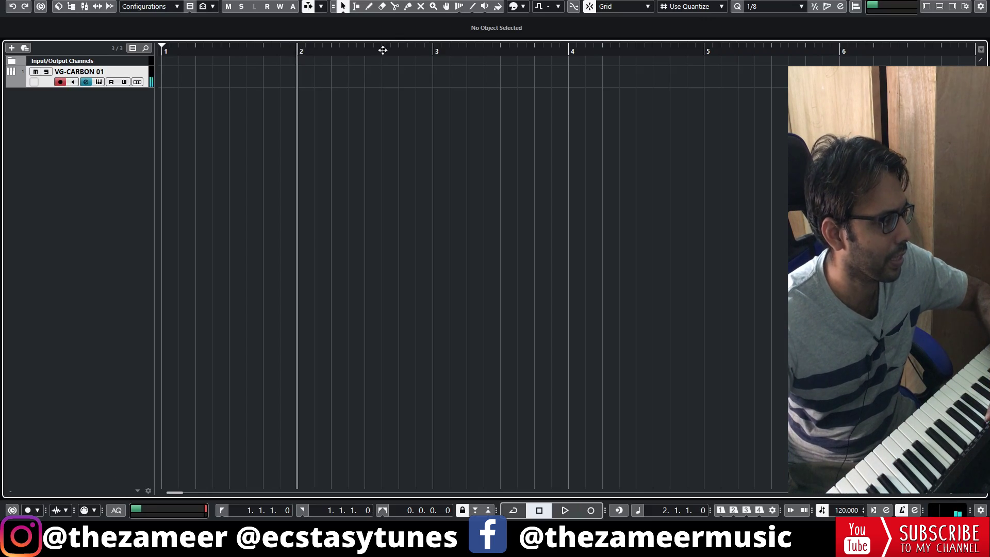
{"action": "left_click", "coordinate": [926, 7]}
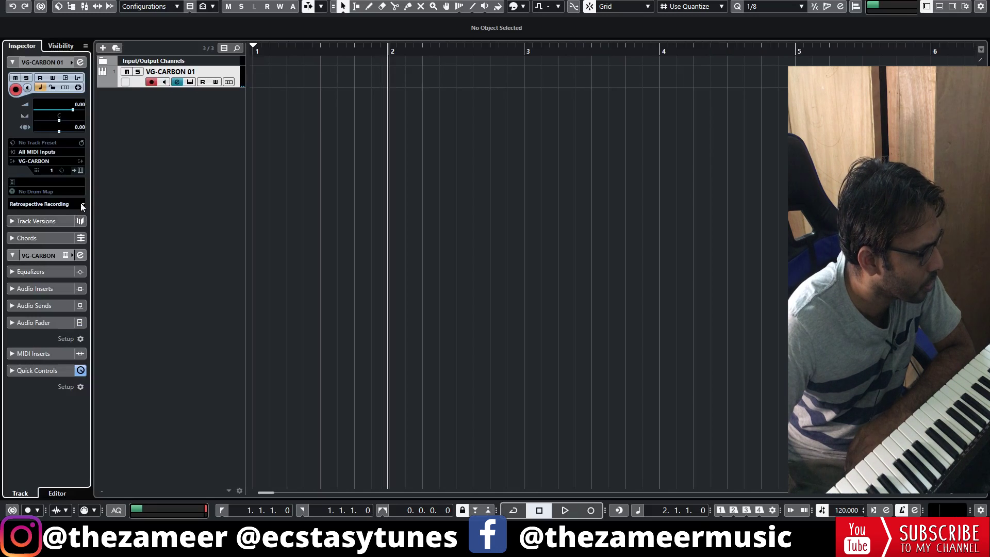
{"action": "left_click", "coordinate": [78, 204]}
{"action": "left_click", "coordinate": [75, 217]}
{"action": "key", "text": "g"}
{"action": "key", "text": "g"}
{"action": "key", "text": "g"}
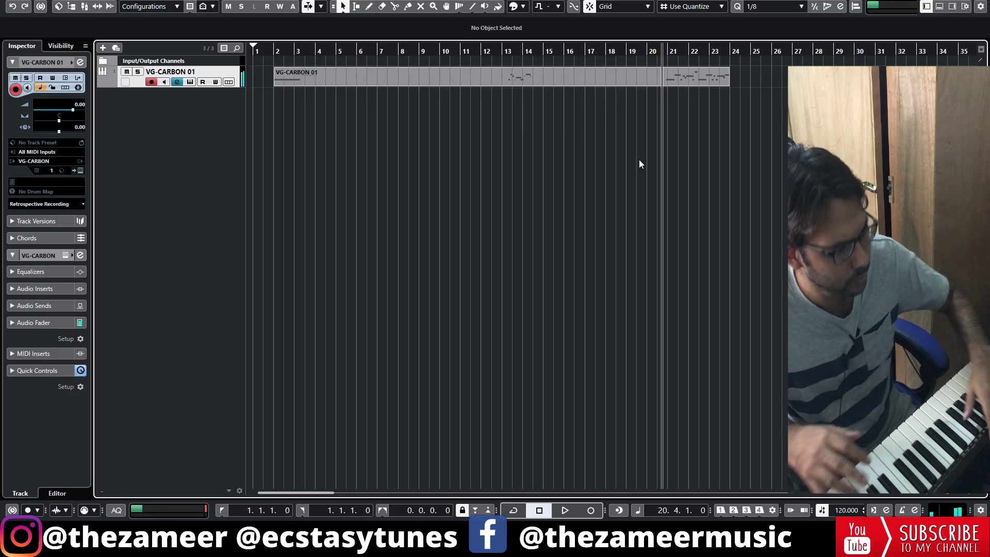
Step: Set the project tempo to 139 BPM while auditioning the VG-CARBON 01 part, and stop playback
{"action": "double_click", "coordinate": [847, 510]}
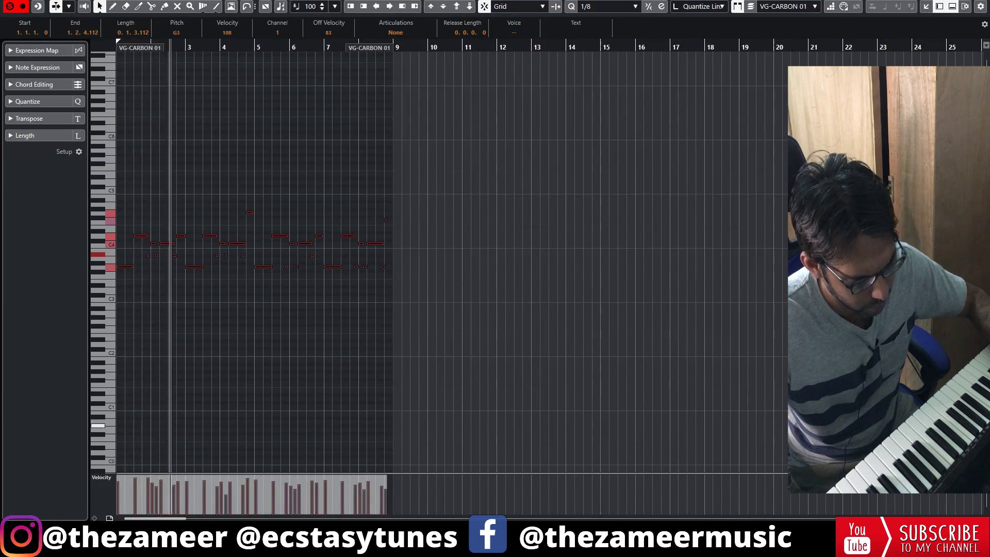
{"action": "key", "text": "F2"}
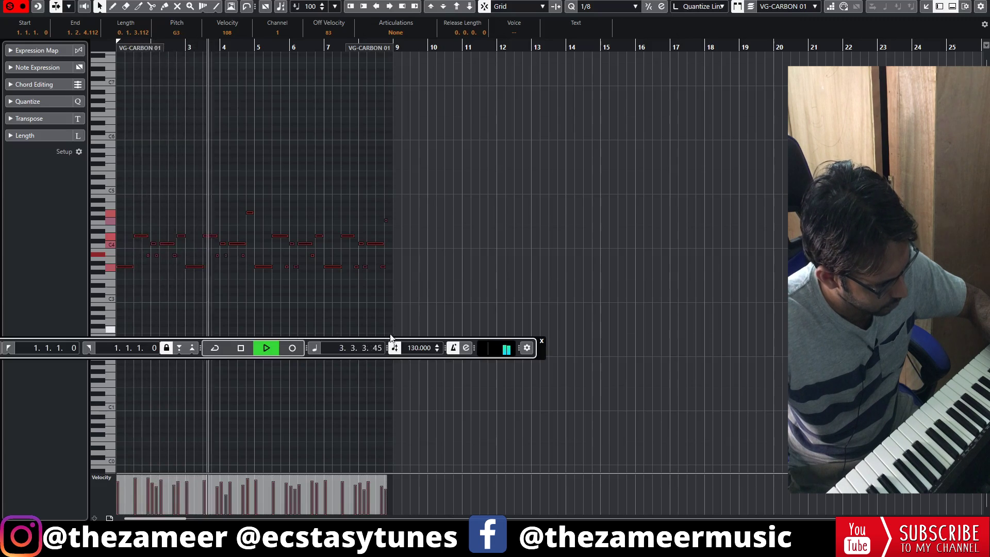
{"action": "scroll", "coordinate": [414, 344], "scroll_direction": "up", "scroll_amount": 9}
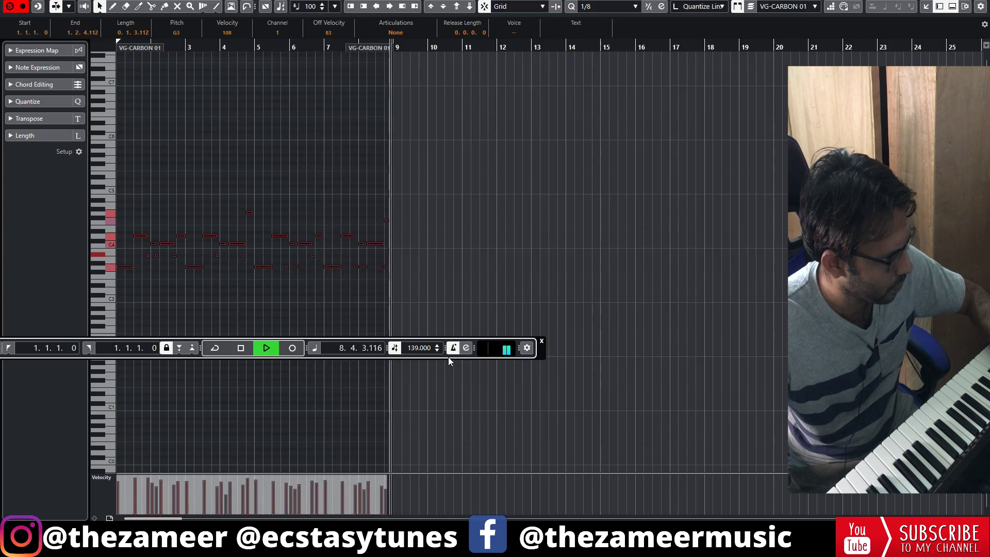
{"action": "key", "text": "space"}
{"action": "left_click_drag", "start_coordinate": [333, 48], "coordinate": [335, 63]}
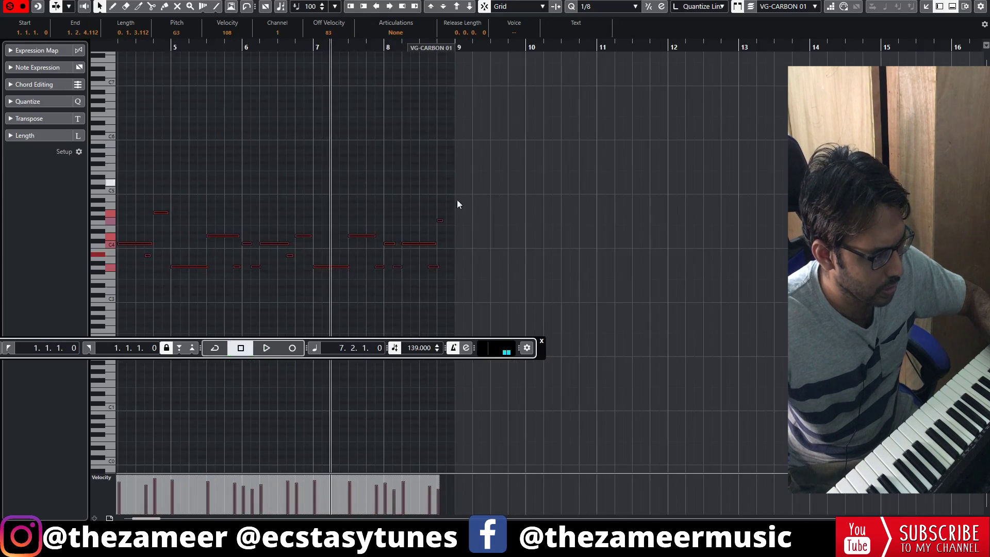
{"action": "left_click", "coordinate": [443, 227]}
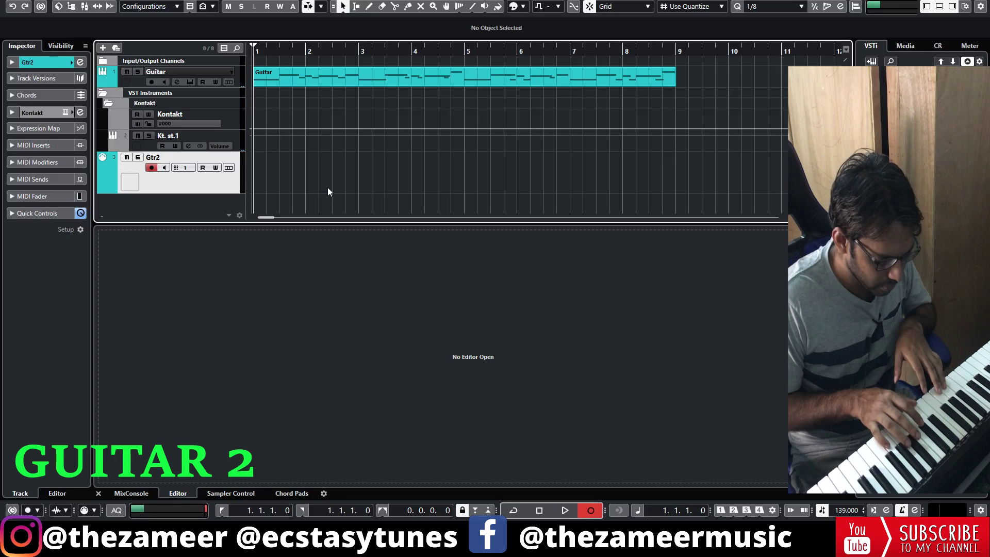
Step: Record a second guitar part on the Gtr2 track and delete its stray last note in bar 8
{"action": "key", "text": "KP_Multiply"}
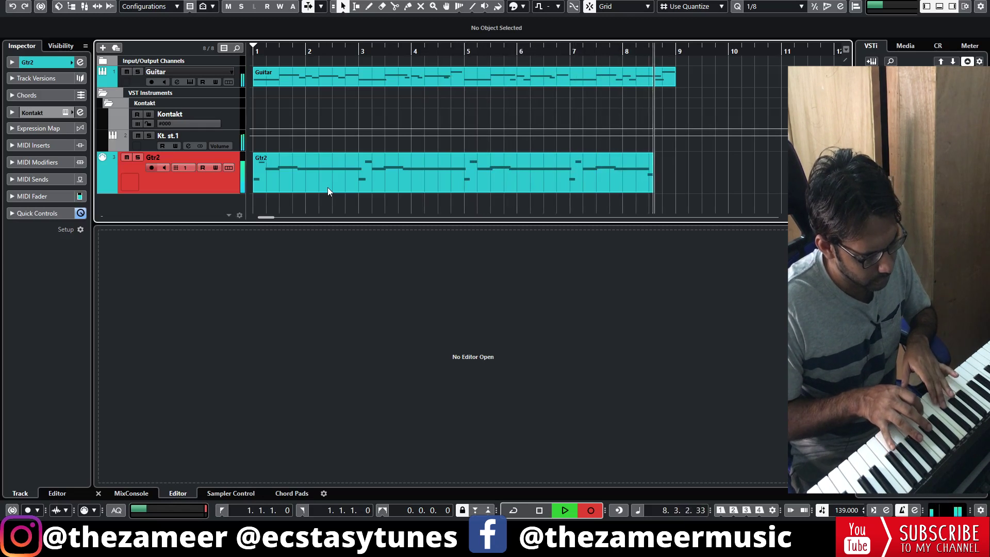
{"action": "key", "text": "space"}
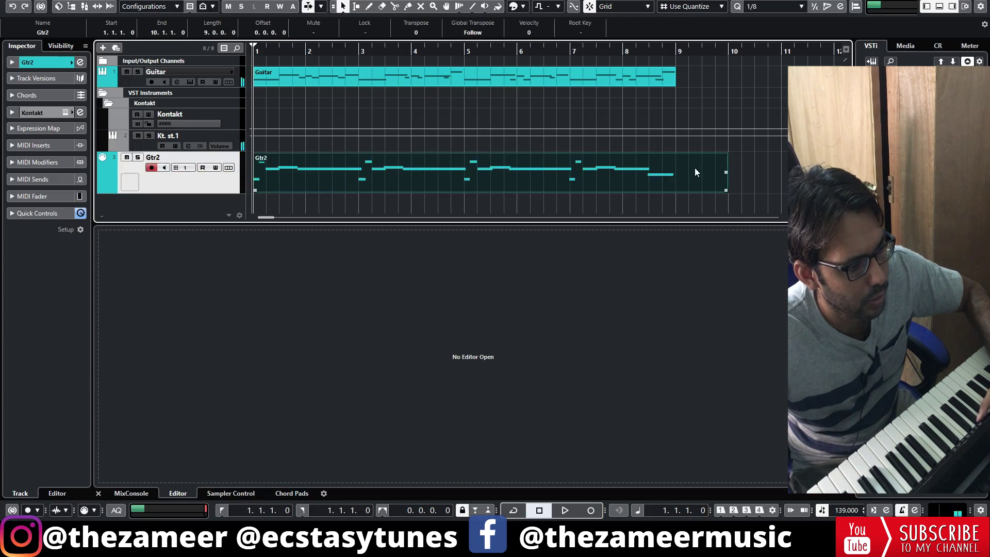
{"action": "double_click", "coordinate": [633, 177]}
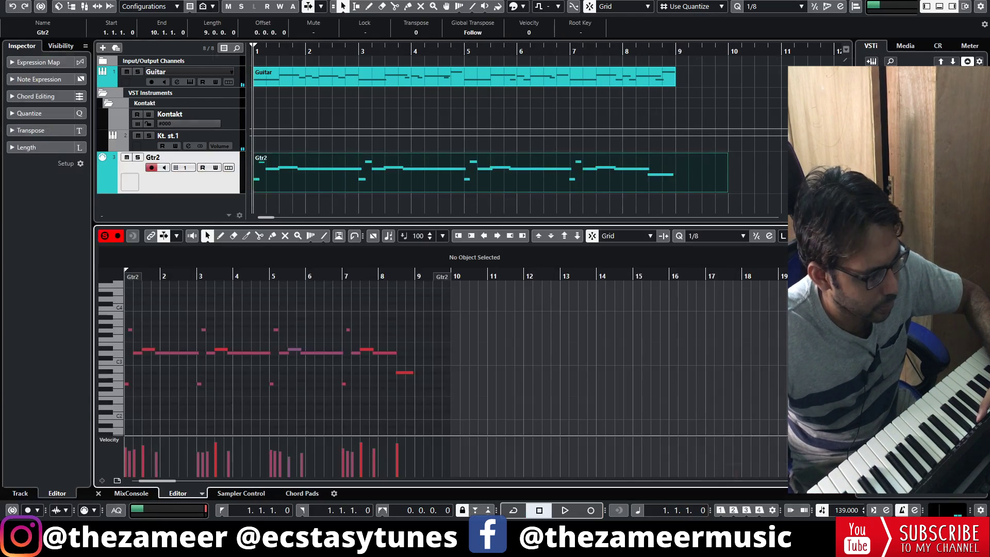
{"action": "left_click", "coordinate": [821, 236]}
{"action": "left_click", "coordinate": [765, 277]}
{"action": "key", "text": "Delete"}
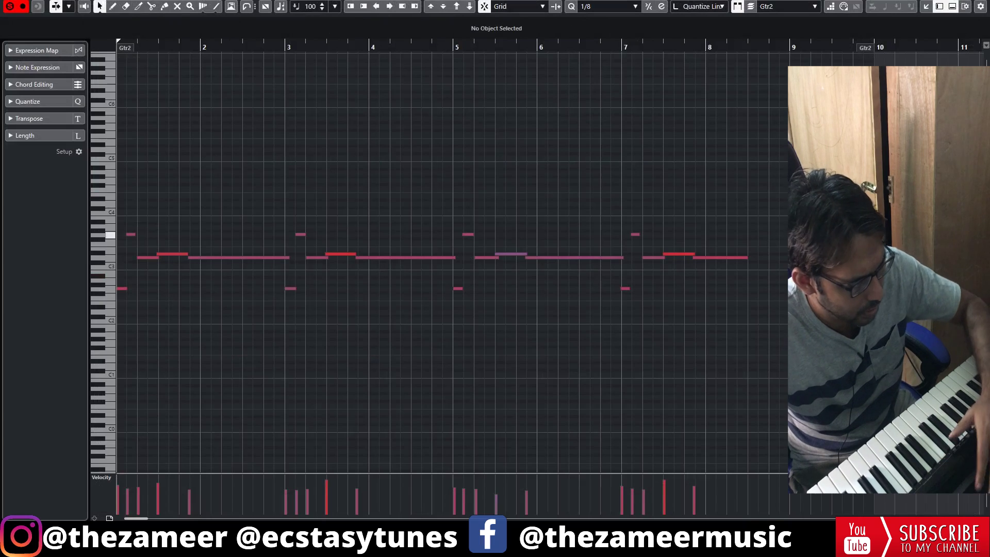
Step: Quantize all notes of the Gtr2 part to the 1/8 grid and audition the result briefly
{"action": "left_click_drag", "start_coordinate": [825, 217], "coordinate": [20, 368]}
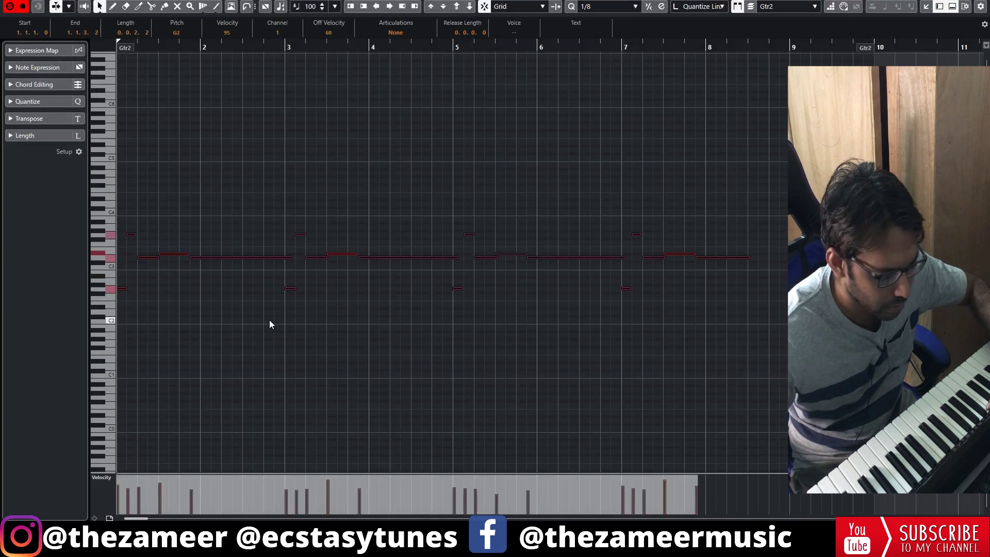
{"action": "key", "text": "space"}
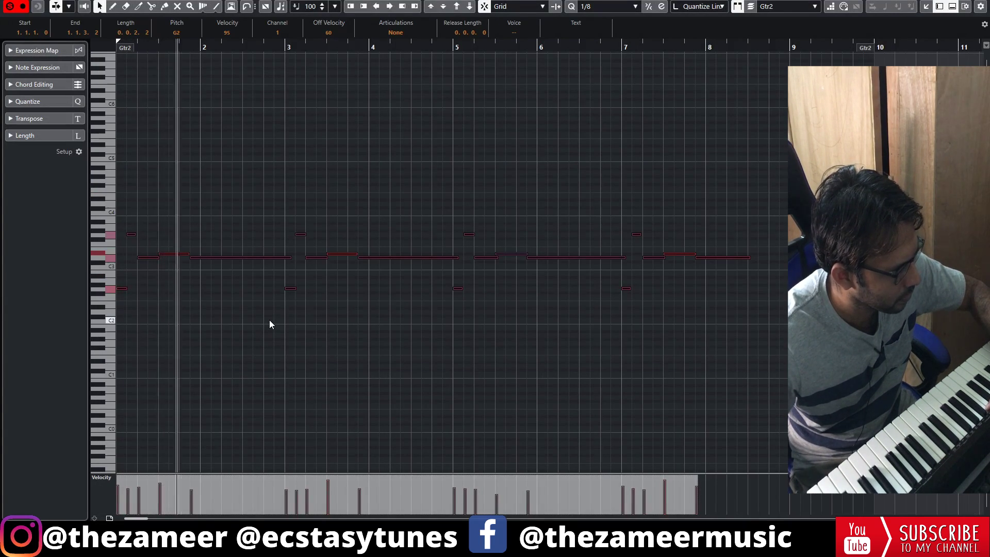
{"action": "key", "text": "space"}
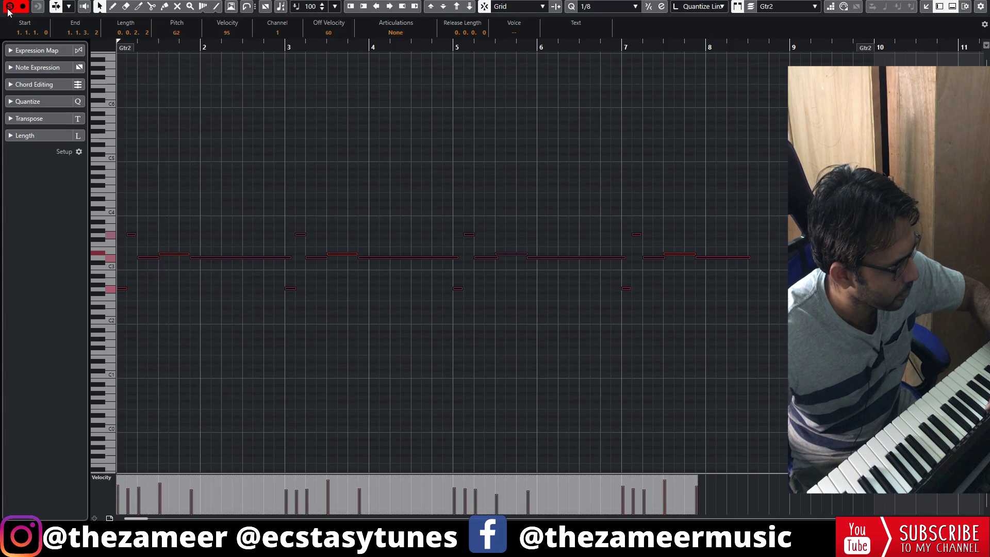
Step: Switch off Solo Editor, play the Gtr2 part together with the Guitar part, and return to the project view
{"action": "key", "text": "space"}
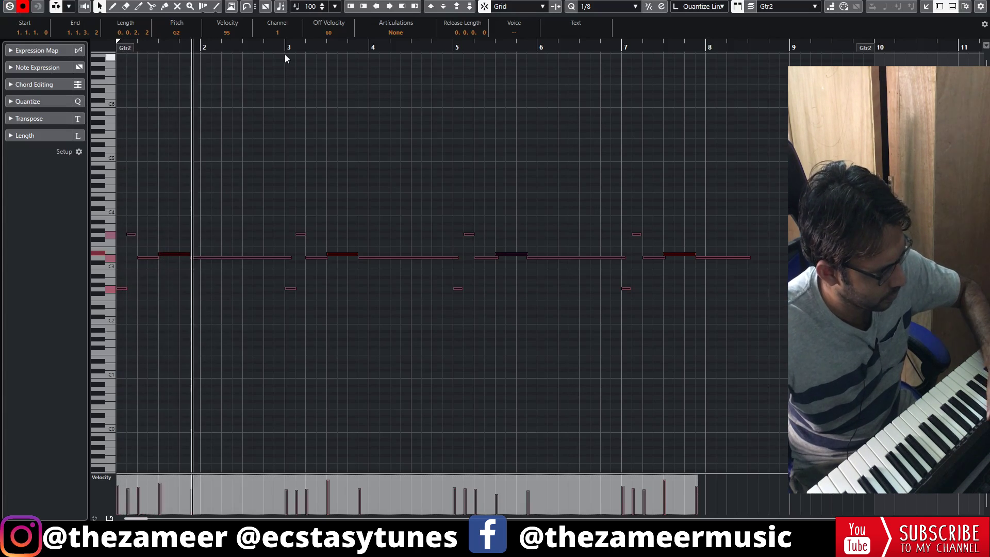
{"action": "left_click", "coordinate": [376, 309]}
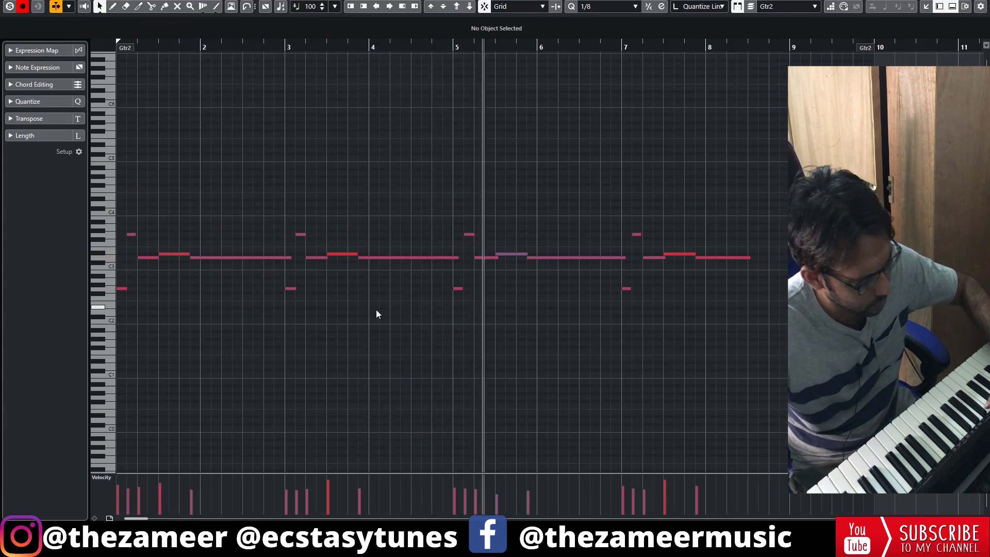
{"action": "key", "text": "Return"}
{"action": "key", "text": "Return"}
{"action": "left_click", "coordinate": [340, 287]}
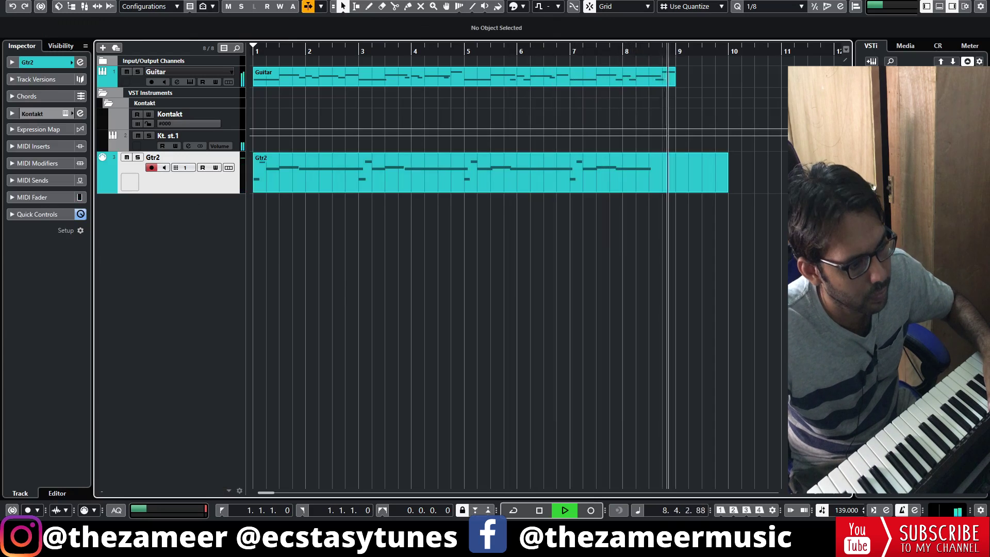
{"action": "left_click", "coordinate": [667, 186]}
{"action": "key", "text": "space"}
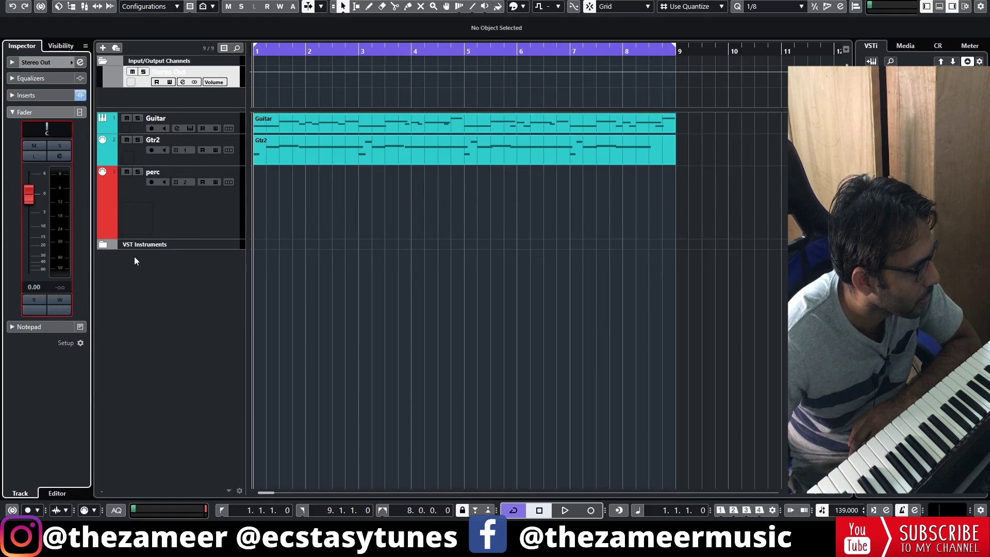
Step: Record a percussion part over bars 1 to 8 on the perc track and open it in the Key Editor
{"action": "left_click", "coordinate": [189, 220]}
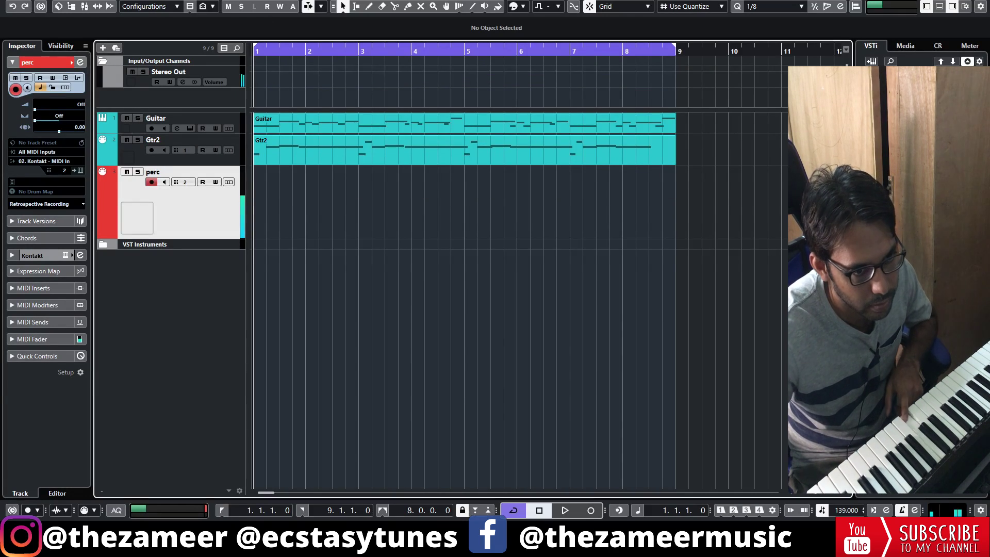
{"action": "left_click", "coordinate": [938, 45]}
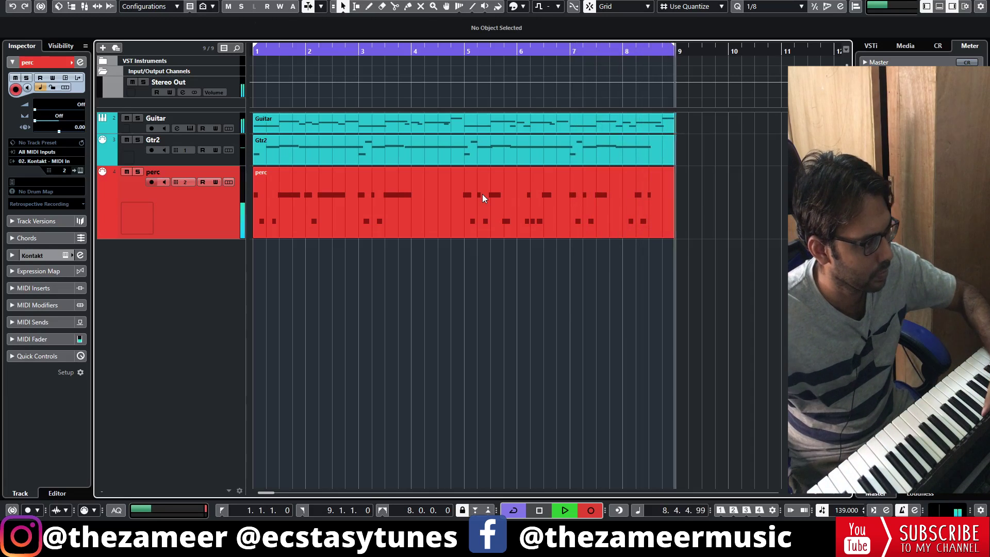
{"action": "double_click", "coordinate": [482, 194]}
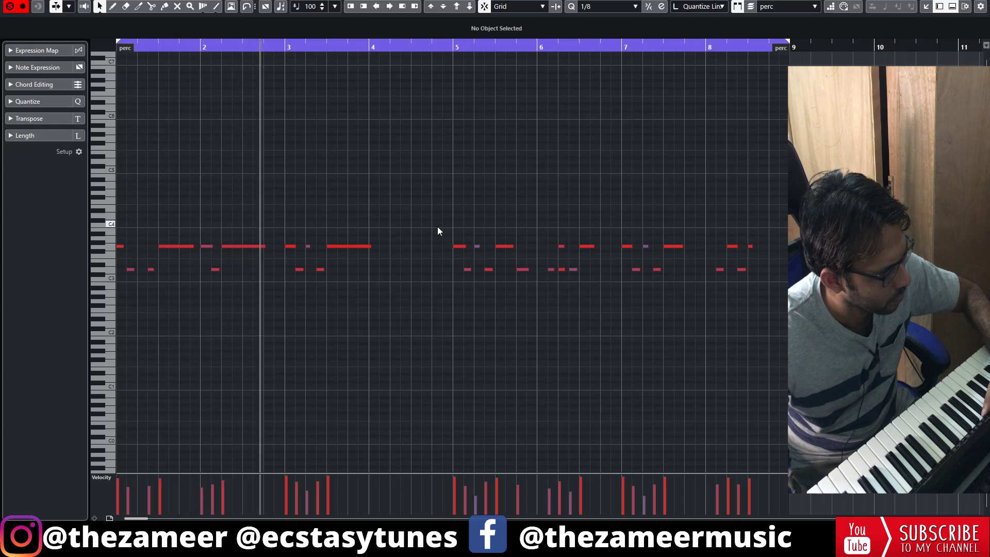
{"action": "key", "text": "space"}
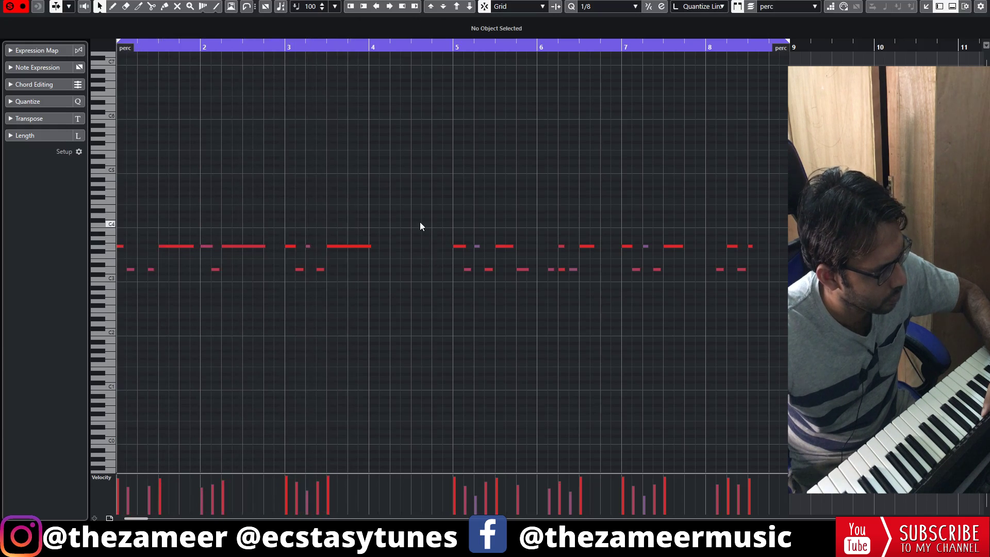
Step: Copy the bar 2 percussion notes into bar 4 and quantize the part to 1/8 with 12% swing
{"action": "left_click_drag", "start_coordinate": [419, 222], "coordinate": [281, 290]}
{"action": "left_click", "coordinate": [302, 297]}
{"action": "left_click_drag", "start_coordinate": [206, 229], "coordinate": [411, 292]}
{"action": "left_click", "coordinate": [369, 266]}
{"action": "key", "text": "Up"}
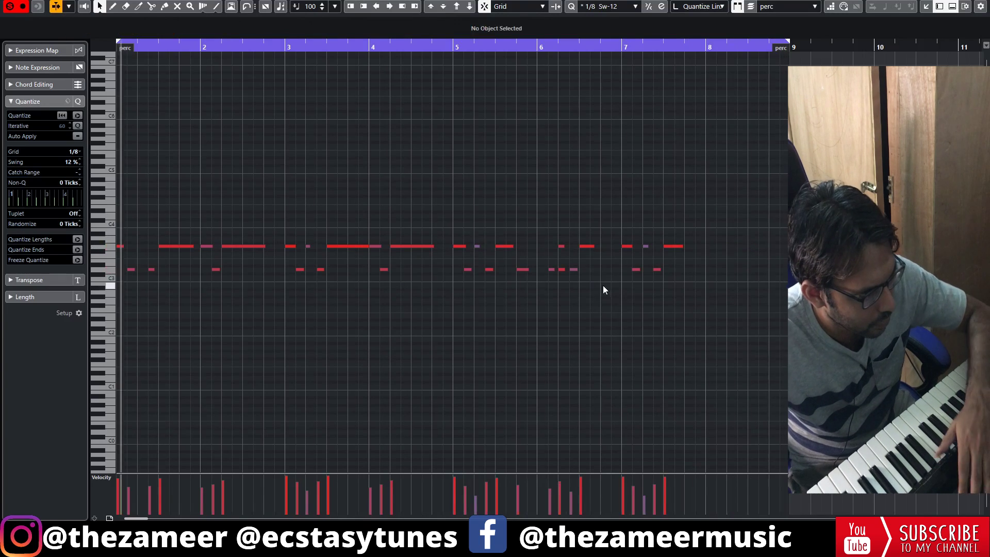
Step: Fill bar 8 of the perc part with a copy of the notes from bar 6
{"action": "left_click_drag", "start_coordinate": [612, 222], "coordinate": [720, 270]}
{"action": "left_click", "coordinate": [709, 296]}
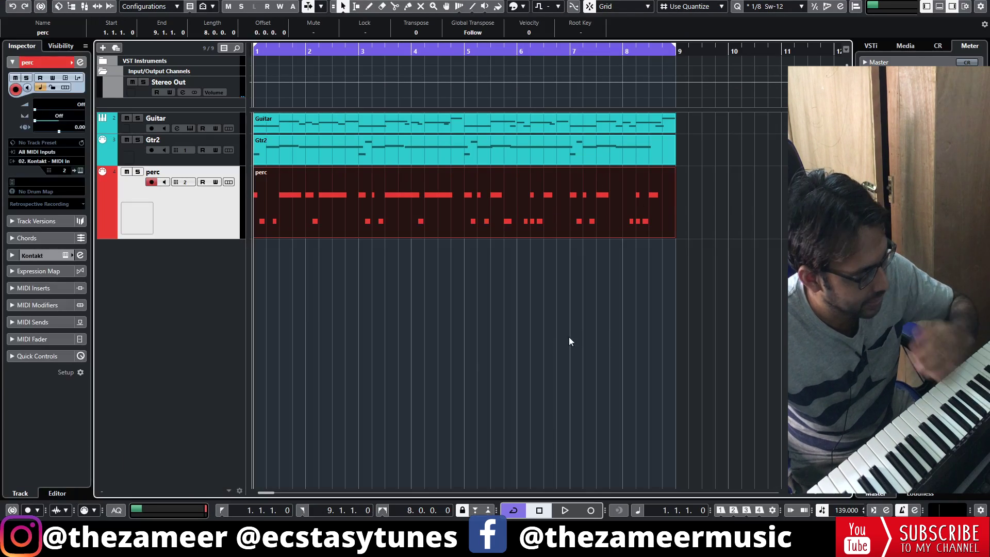
Step: Audition the Guitar, Gtr2 and perc parts together over the eight-bar loop, checking the Gtr2 and perc tracks
{"action": "key", "text": "space"}
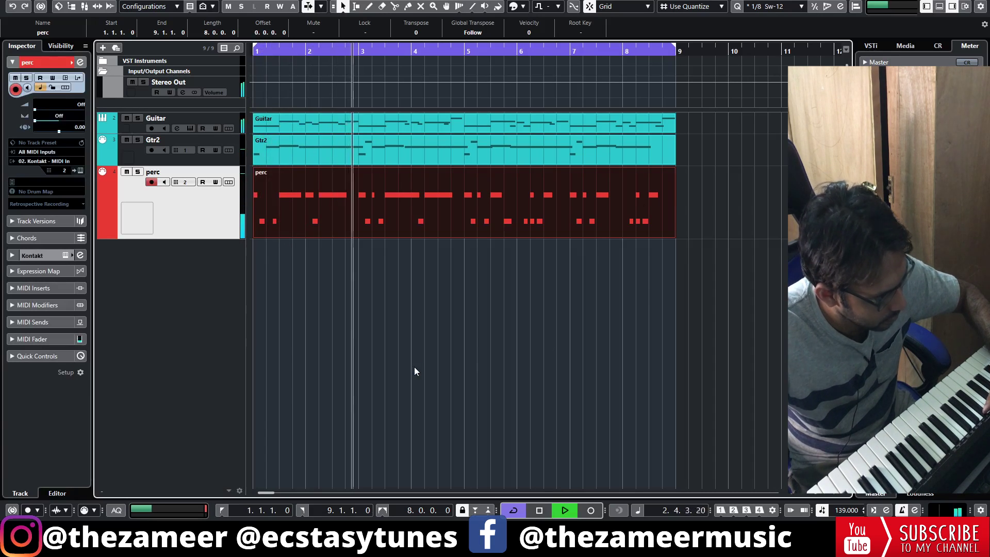
{"action": "left_click", "coordinate": [181, 157]}
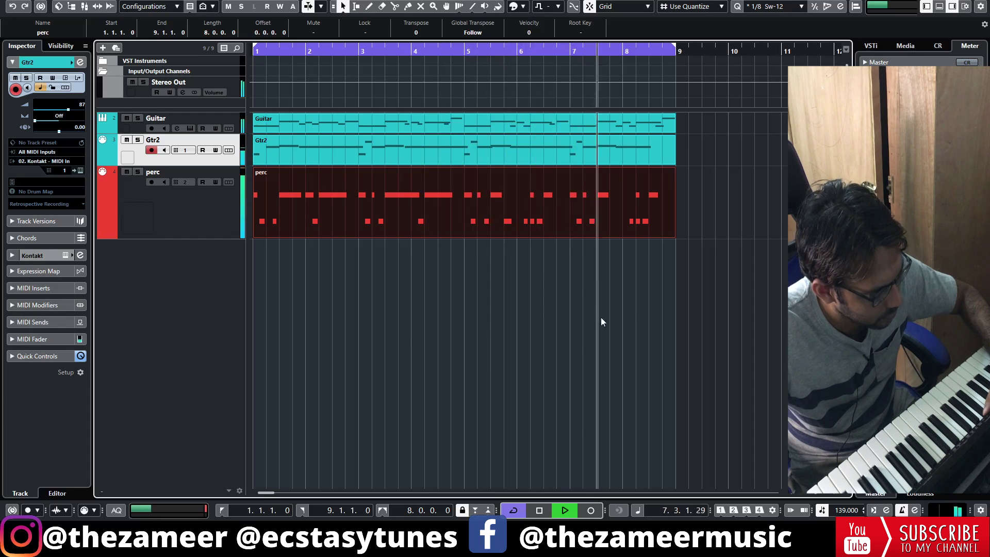
{"action": "left_click", "coordinate": [192, 230]}
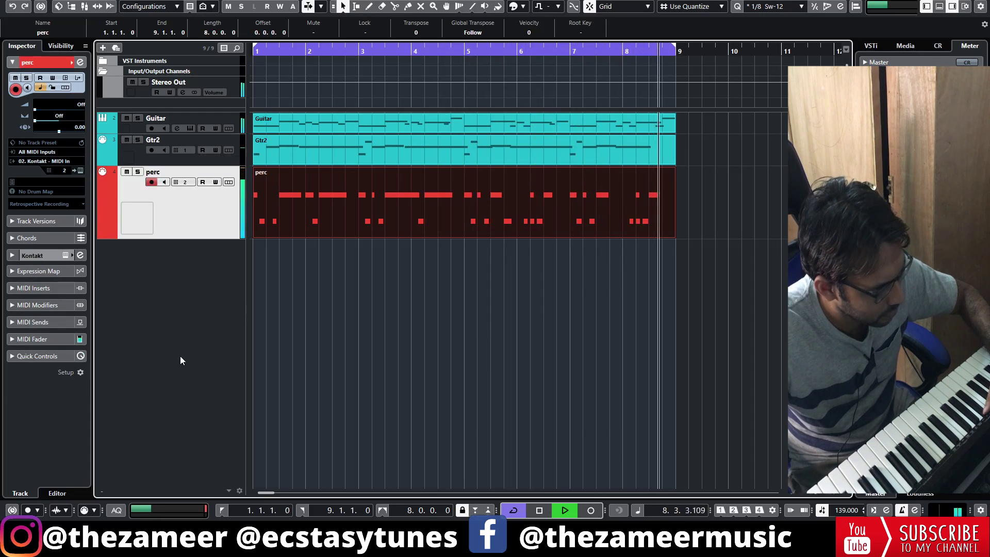
{"action": "left_click", "coordinate": [554, 270]}
{"action": "key", "text": "space"}
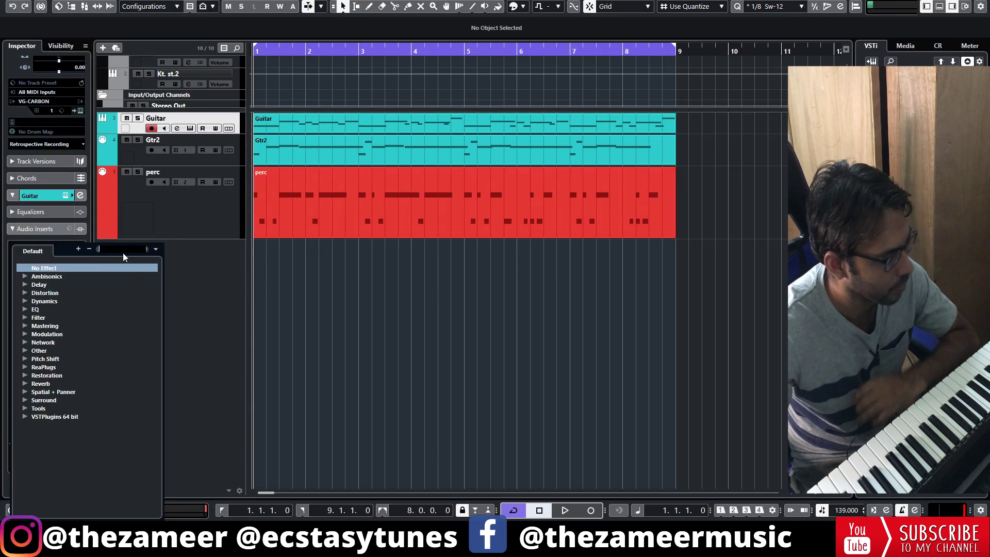
Step: Find Guitar Rig 5 among the effects and add it as an audio insert on the Guitar track
{"action": "type", "text": "gi"}
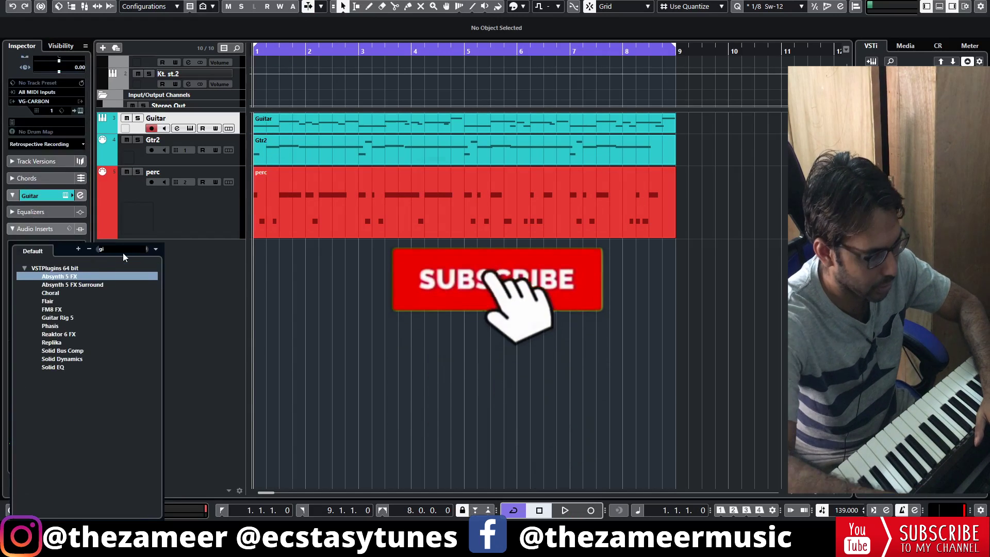
{"action": "key", "text": "BackSpace"}
{"action": "type", "text": "ui"}
{"action": "double_click", "coordinate": [88, 275]}
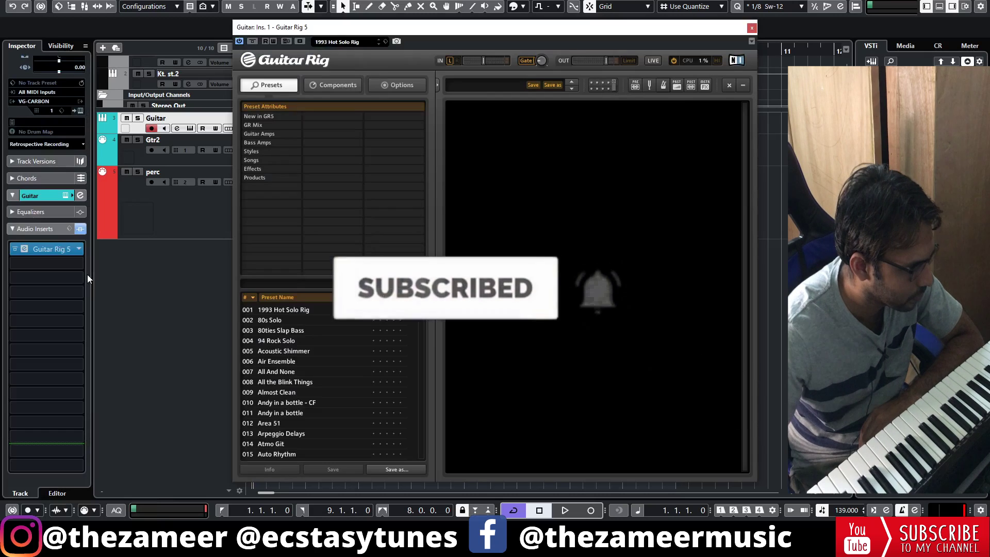
Step: Load the Air Ensemble preset in Guitar Rig 5 for the Guitar track and the Gtr2 output, and play back
{"action": "left_click", "coordinate": [296, 357]}
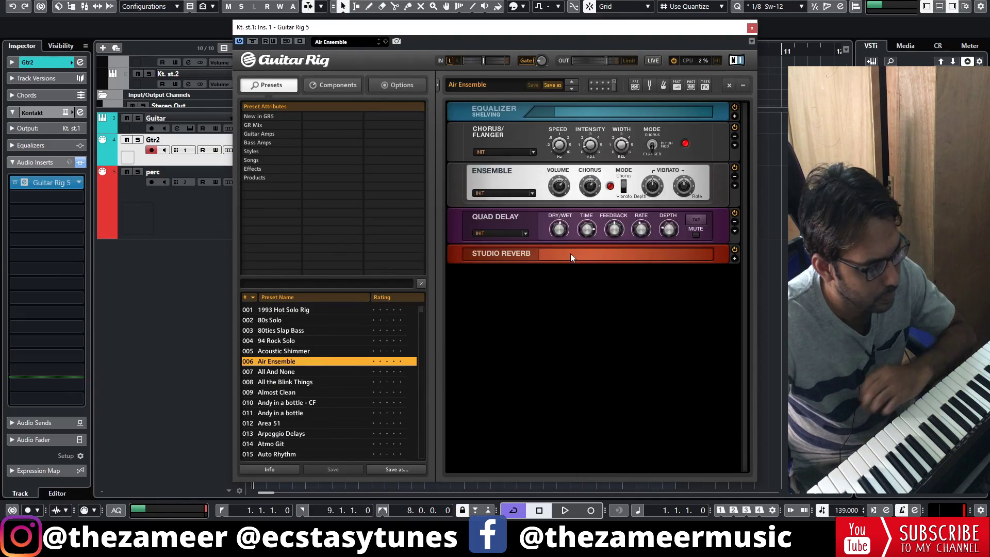
{"action": "left_click", "coordinate": [752, 29]}
{"action": "key", "text": "space"}
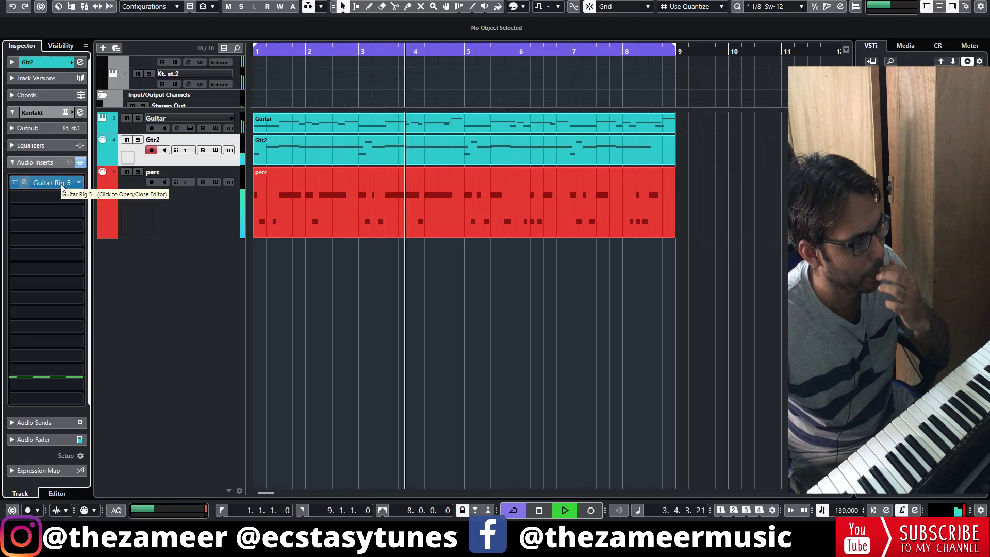
Step: Duplicate the Guitar, Gtr2 and perc parts from bar 9 onward and set the locators around the selected parts
{"action": "left_click_drag", "start_coordinate": [719, 119], "coordinate": [220, 285]}
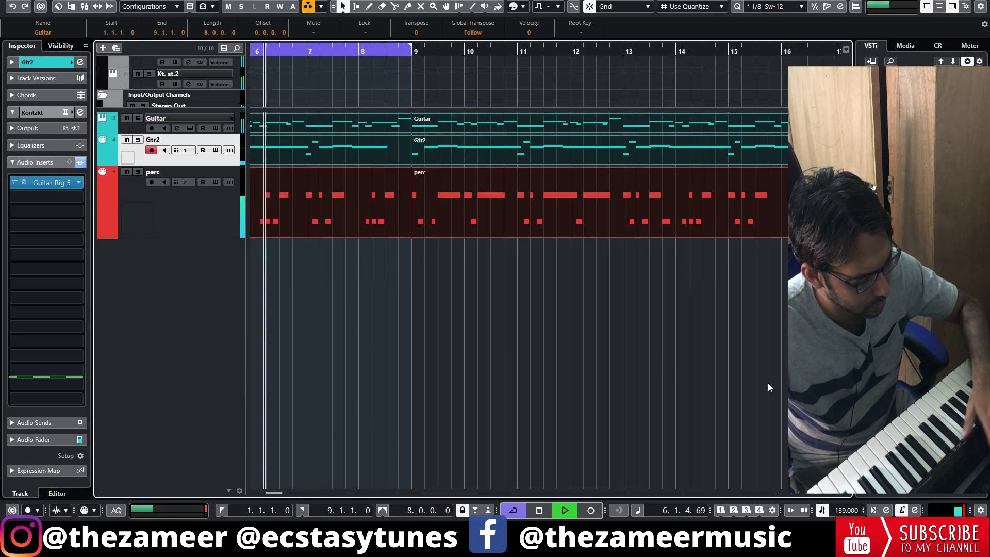
{"action": "key", "text": "p"}
{"action": "left_click", "coordinate": [812, 495]}
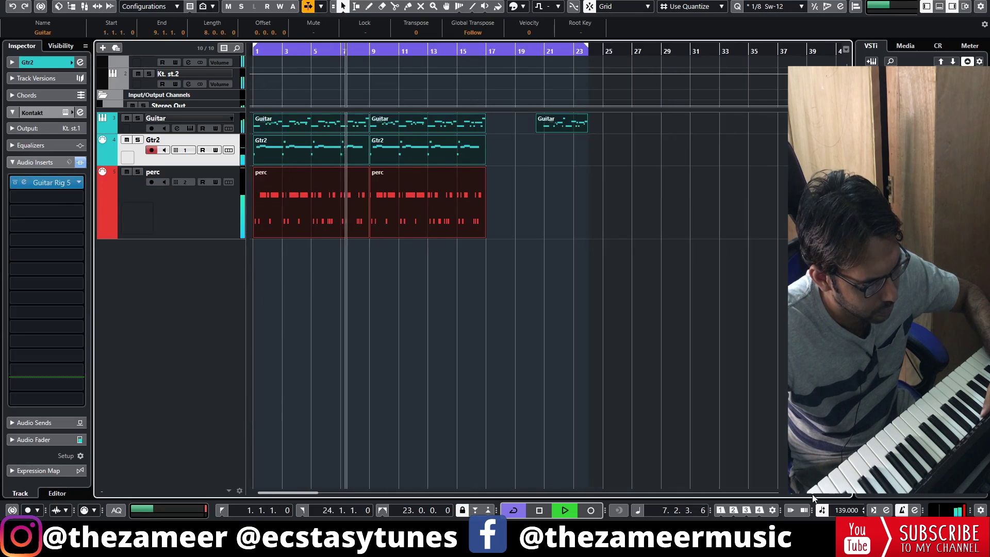
Step: Delete the stray Guitar part that sits after bar 19, beyond the duplicated parts
{"action": "left_click", "coordinate": [576, 301]}
{"action": "left_click_drag", "start_coordinate": [644, 113], "coordinate": [519, 143]}
{"action": "key", "text": "Delete"}
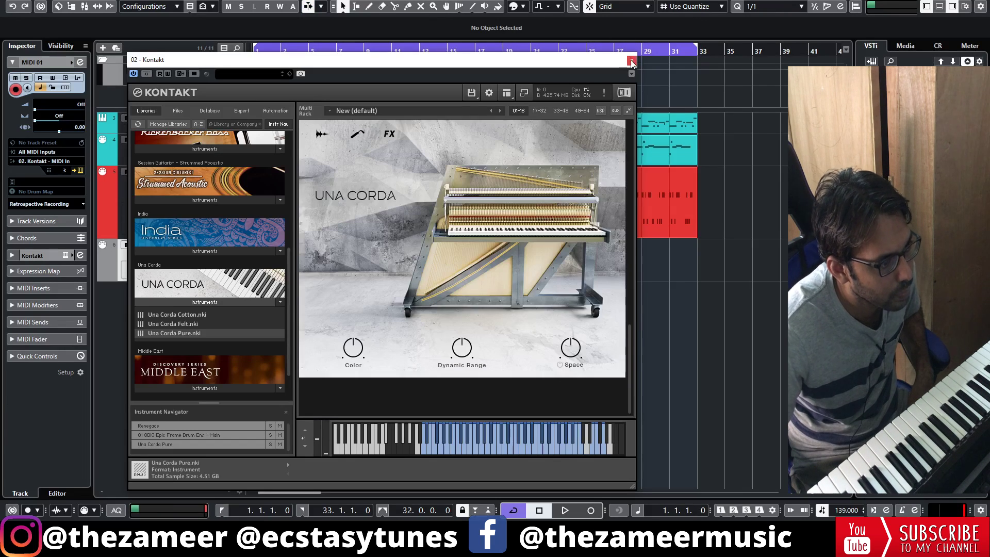
Step: Close the Kontakt window and record a piano part on the MIDI 01 track using Una Corda Pure
{"action": "left_click", "coordinate": [632, 61]}
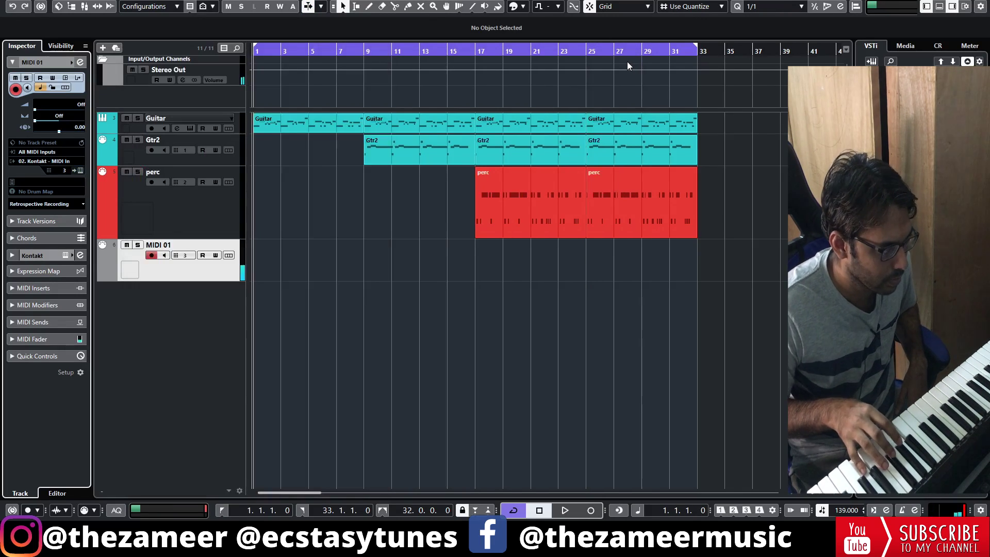
{"action": "key", "text": "KP_Multiply"}
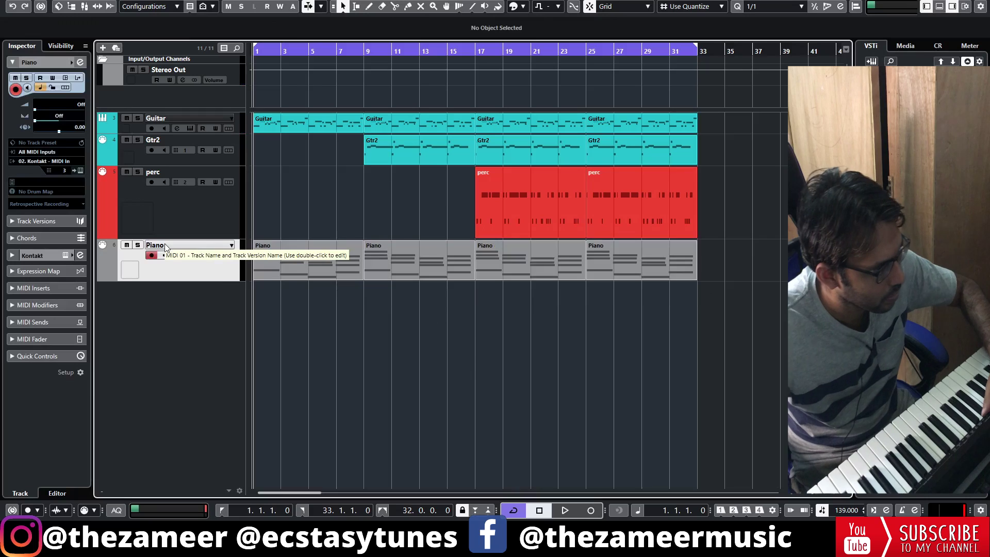
Step: Play back the arrangement and colour the Piano track light blue
{"action": "key", "text": "space"}
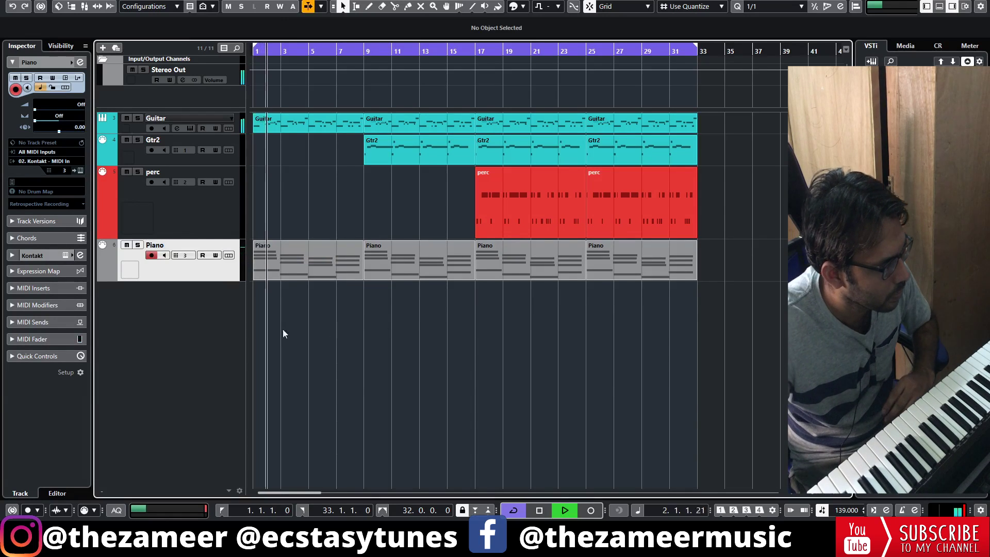
{"action": "left_click", "coordinate": [72, 63]}
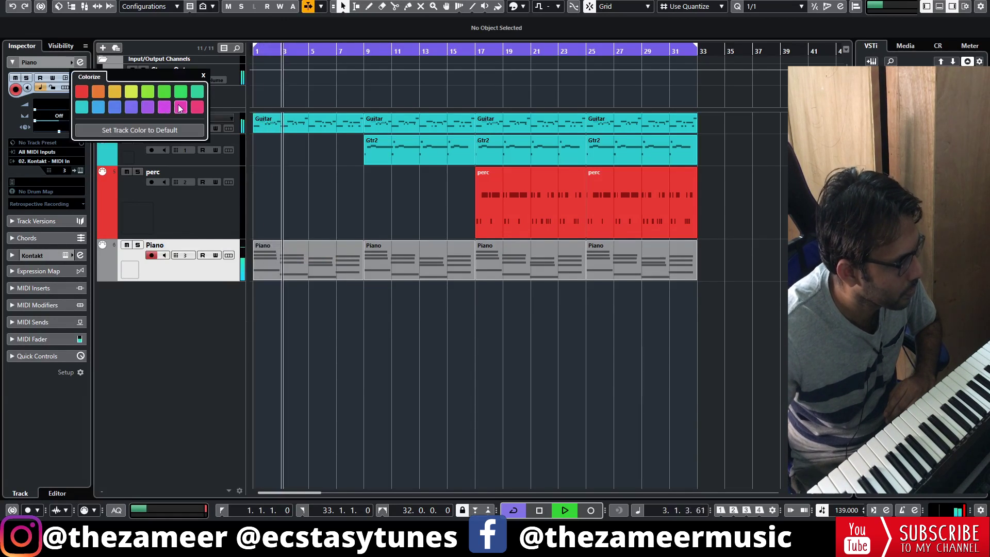
{"action": "left_click", "coordinate": [98, 107]}
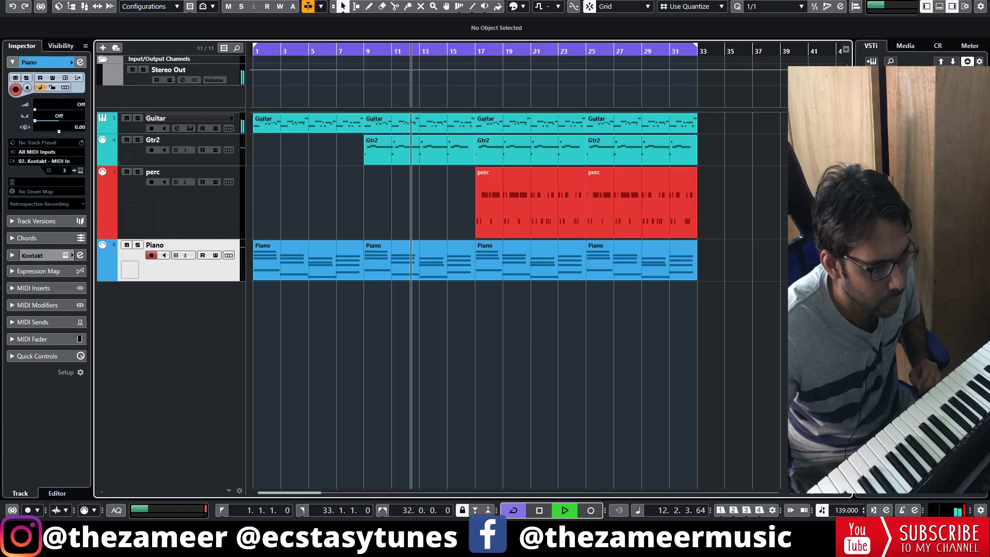
Step: Browse the media library to the Blockbustr set within Loops & Samples
{"action": "left_click", "coordinate": [942, 46]}
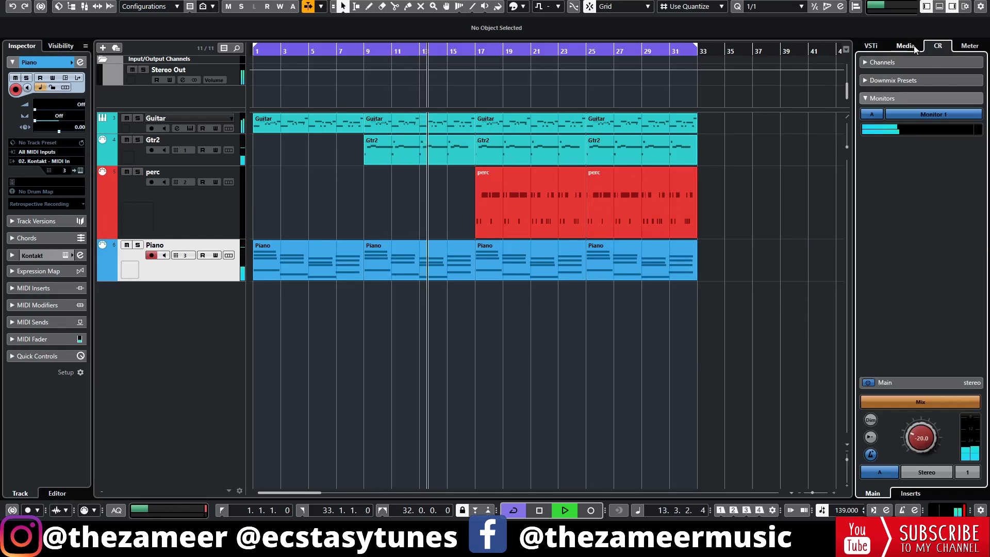
{"action": "left_click", "coordinate": [908, 46]}
{"action": "left_click", "coordinate": [871, 46]}
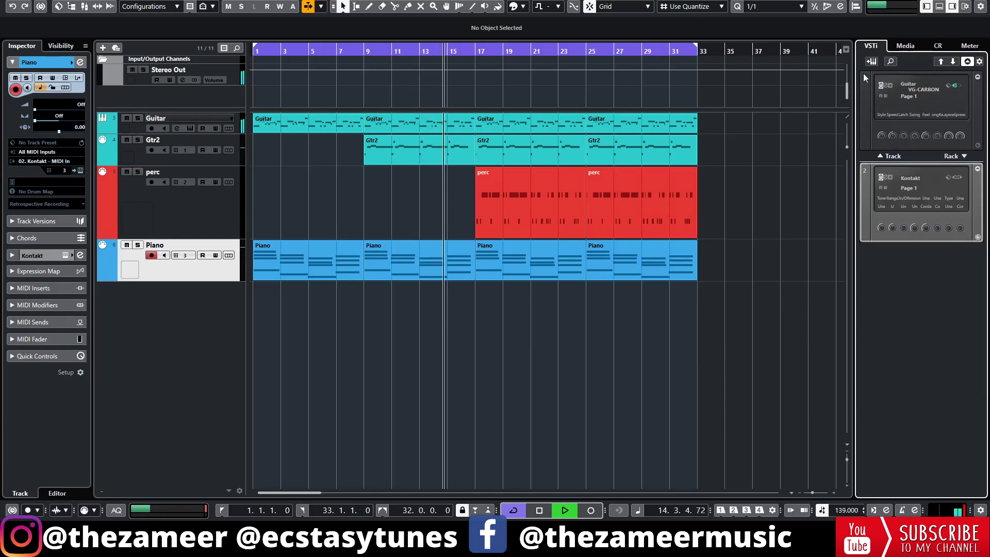
{"action": "left_click", "coordinate": [910, 46]}
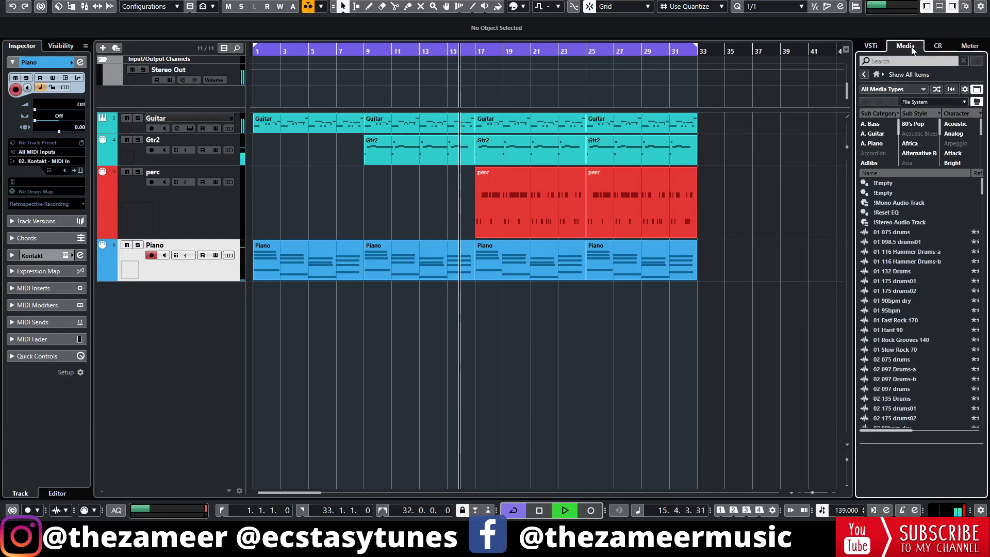
{"action": "left_click", "coordinate": [876, 74]}
{"action": "left_click", "coordinate": [896, 132]}
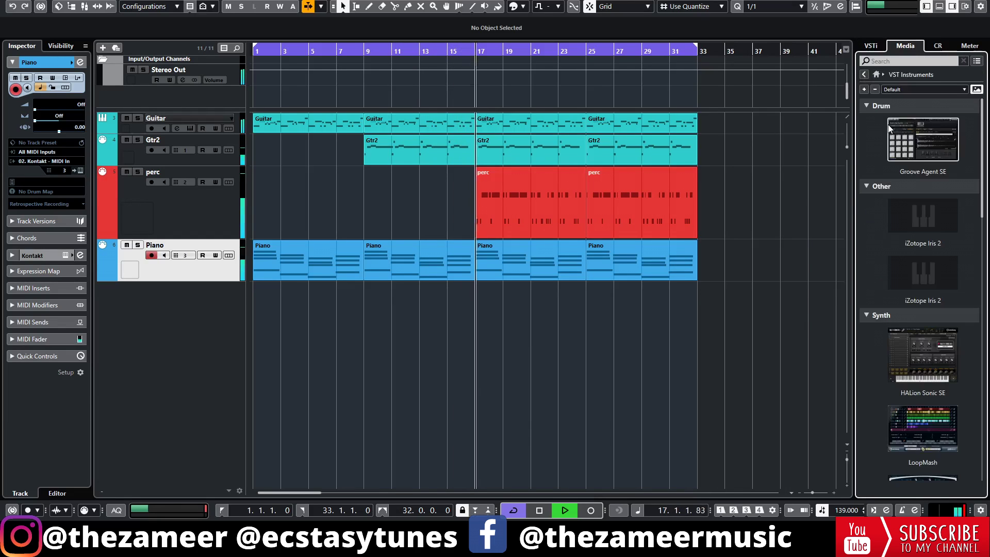
{"action": "left_click", "coordinate": [864, 74]}
{"action": "left_click", "coordinate": [906, 198]}
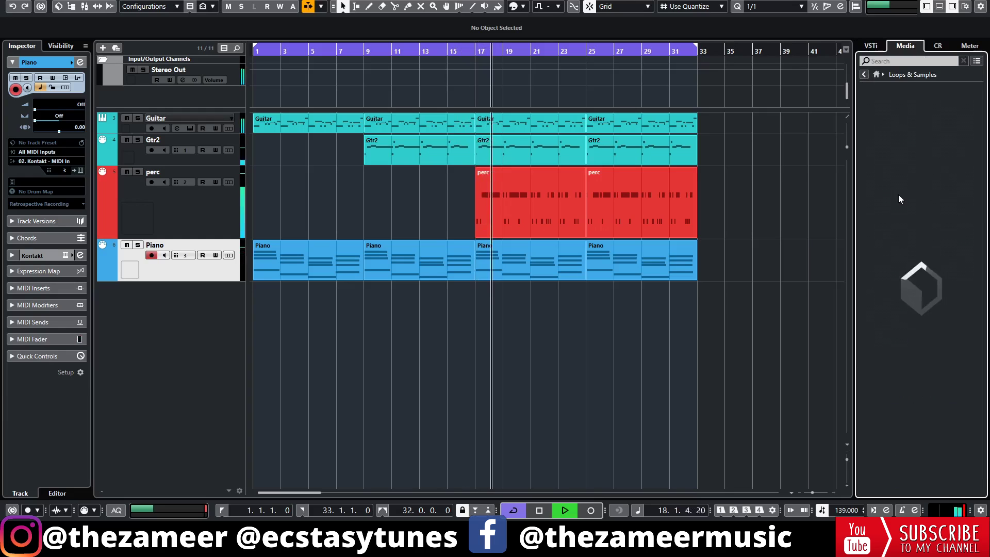
{"action": "left_click", "coordinate": [950, 116]}
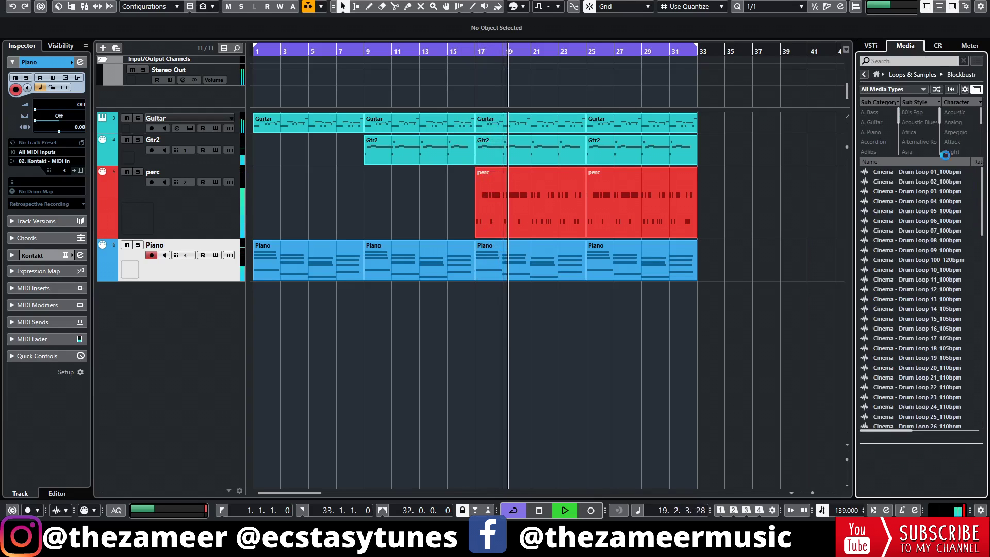
Step: Audition Cinema drum loops 01_100bpm and 04_100bpm against the playing arrangement
{"action": "left_click", "coordinate": [930, 297]}
{"action": "scroll", "coordinate": [961, 324], "scroll_direction": "down", "scroll_amount": 10}
{"action": "left_click", "coordinate": [929, 261]}
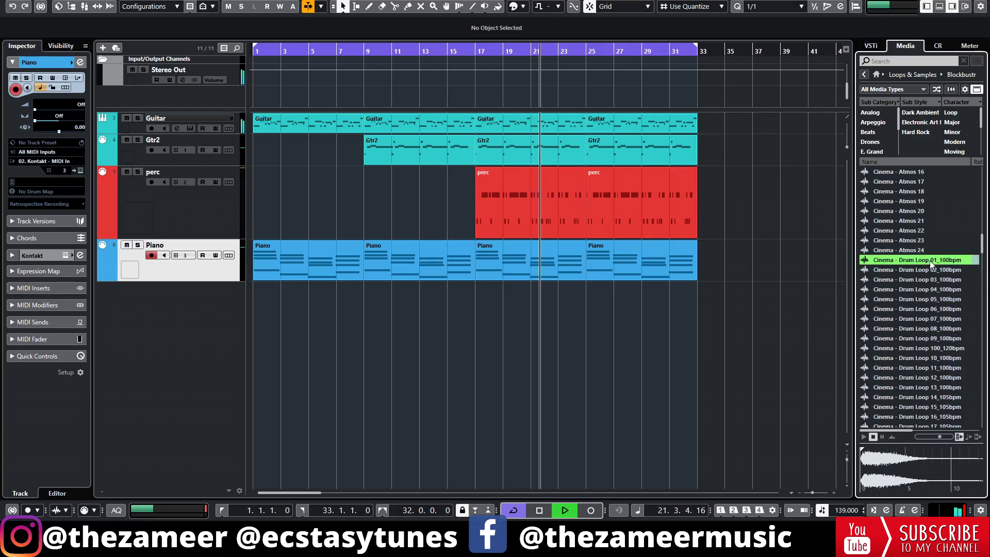
{"action": "left_click", "coordinate": [967, 291]}
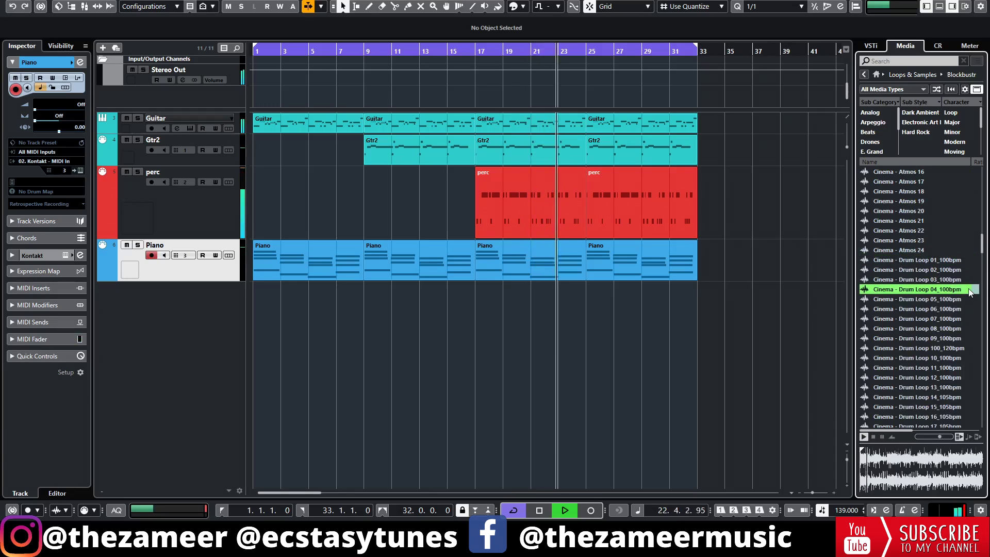
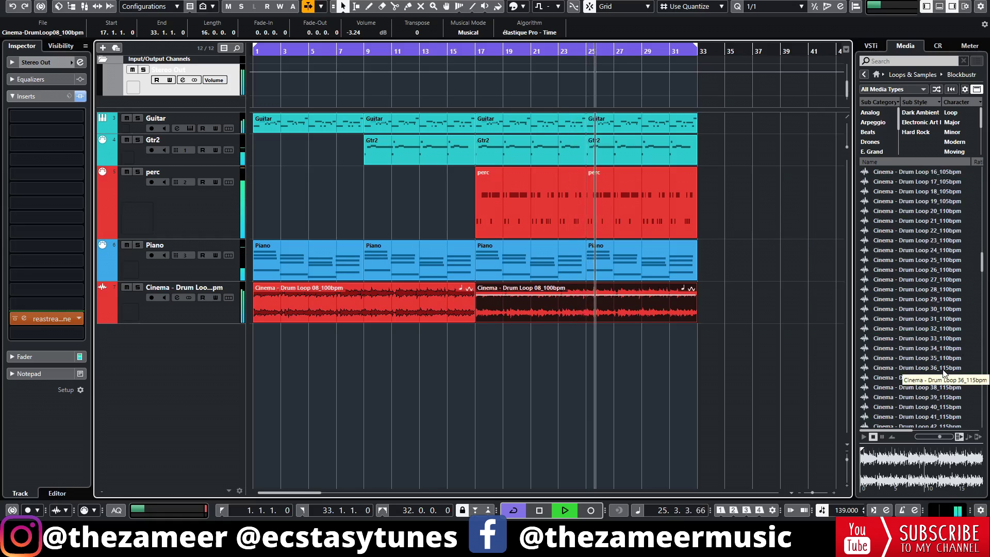
Step: Stop playback and audition Cinema drum loops 88, 90 and 99 at 120 bpm on their own
{"action": "scroll", "coordinate": [943, 372], "scroll_direction": "down", "scroll_amount": 13}
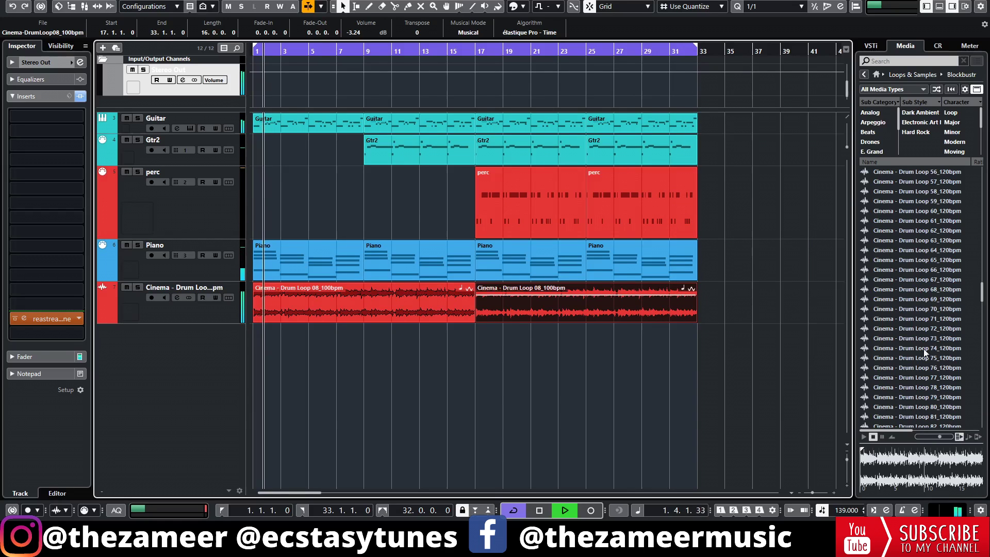
{"action": "scroll", "coordinate": [945, 355], "scroll_direction": "down", "scroll_amount": 3}
{"action": "left_click", "coordinate": [936, 386]}
{"action": "key", "text": "space"}
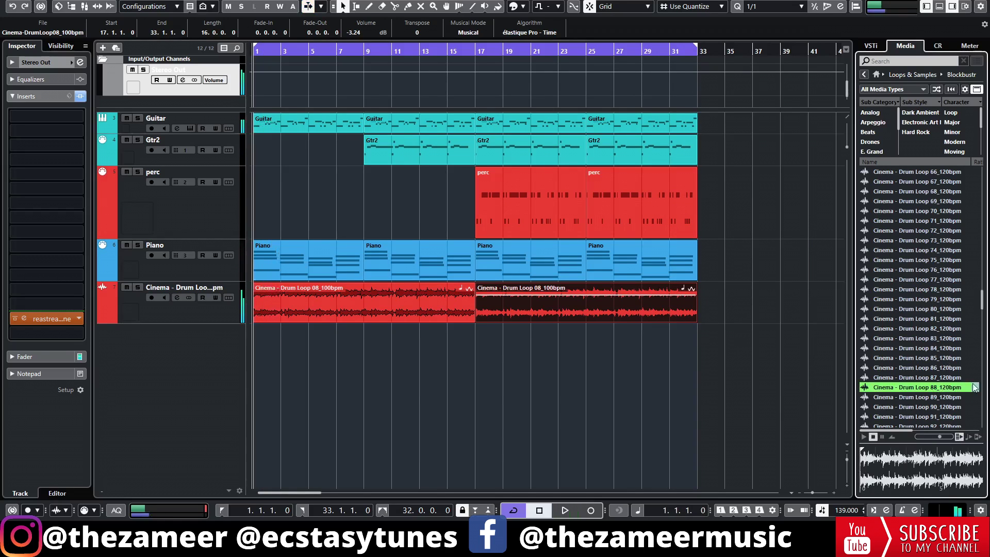
{"action": "left_click", "coordinate": [914, 407]}
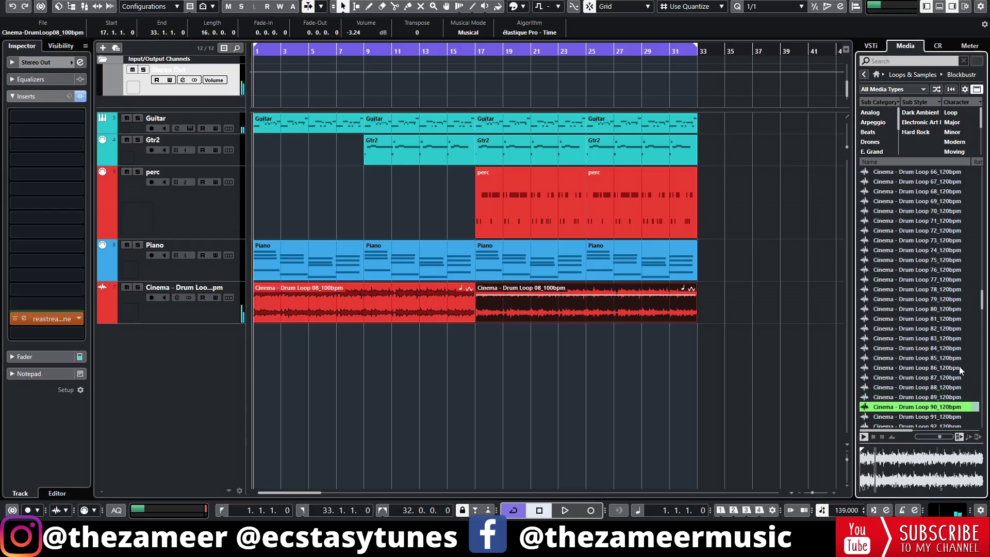
{"action": "scroll", "coordinate": [959, 366], "scroll_direction": "down", "scroll_amount": 5}
{"action": "left_click", "coordinate": [946, 348]}
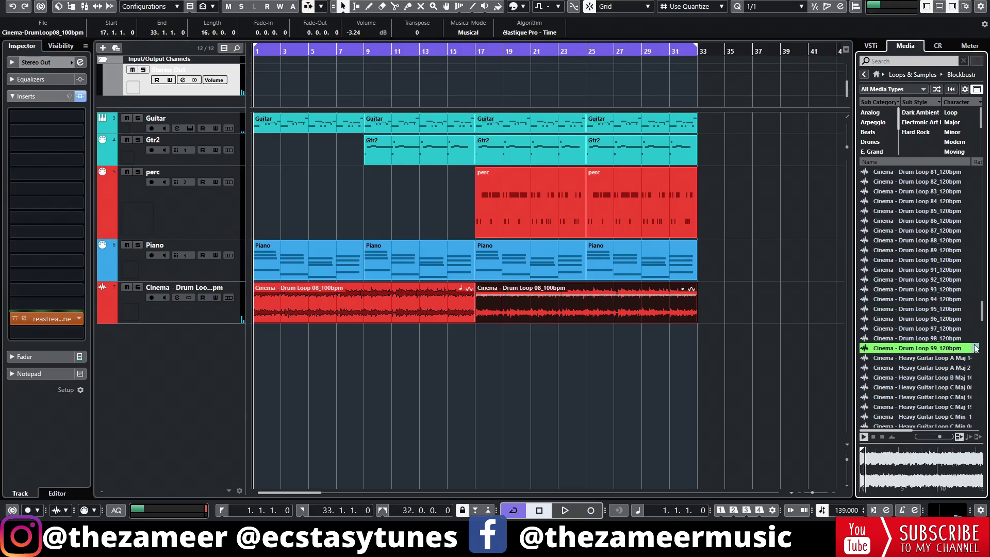
Step: Audition Cinema drum loops 85 and 60, and place Drum Loop 60_120bpm on a new track at bar 17
{"action": "left_click", "coordinate": [934, 212]}
{"action": "scroll", "coordinate": [937, 290], "scroll_direction": "up", "scroll_amount": 5}
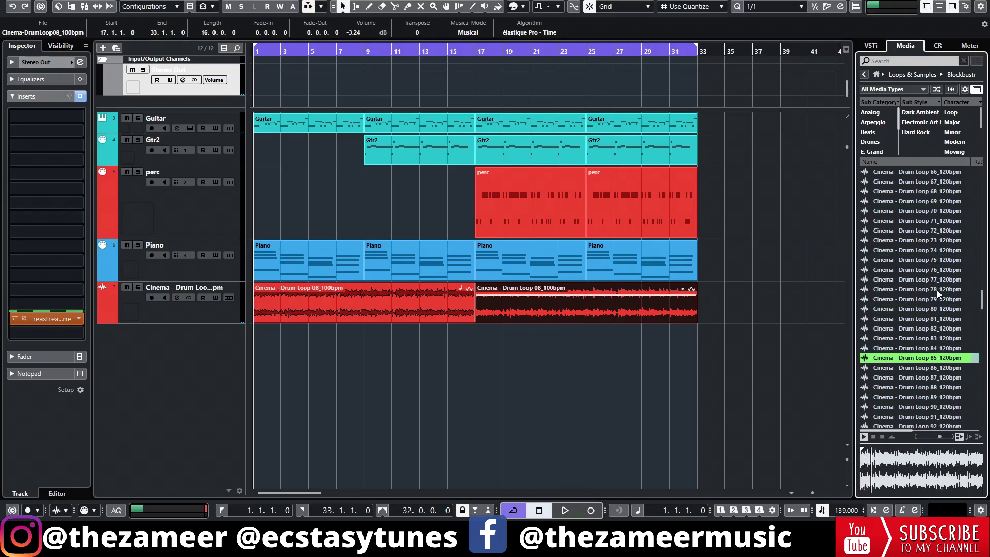
{"action": "left_click", "coordinate": [947, 260]}
{"action": "scroll", "coordinate": [958, 298], "scroll_direction": "up", "scroll_amount": 5}
{"action": "left_click", "coordinate": [936, 257]}
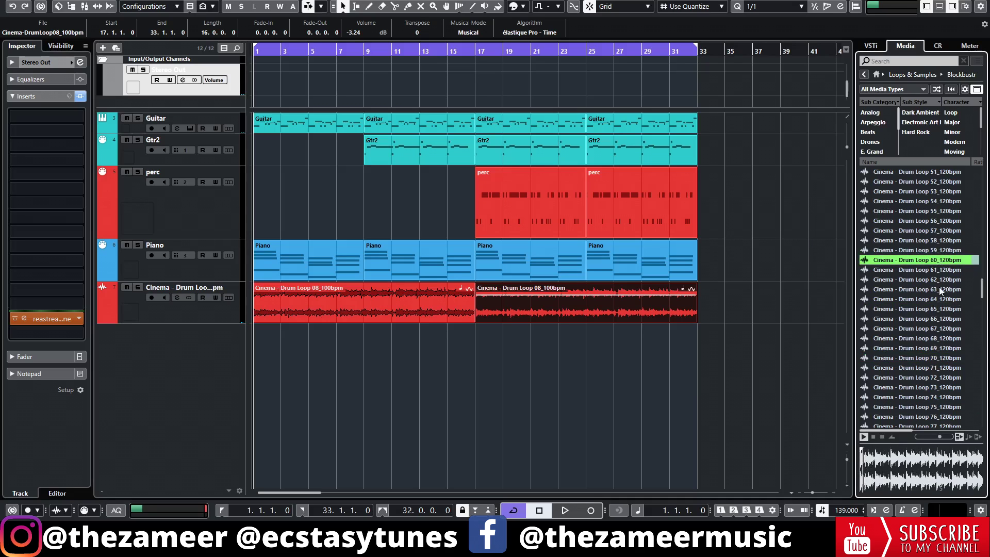
{"action": "scroll", "coordinate": [939, 286], "scroll_direction": "up", "scroll_amount": 3}
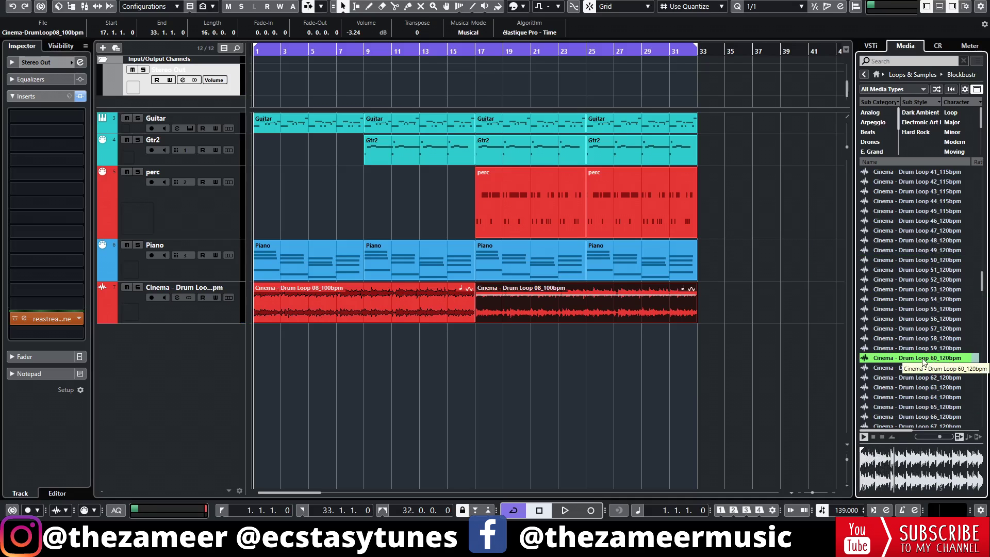
{"action": "left_click_drag", "start_coordinate": [922, 358], "coordinate": [490, 349]}
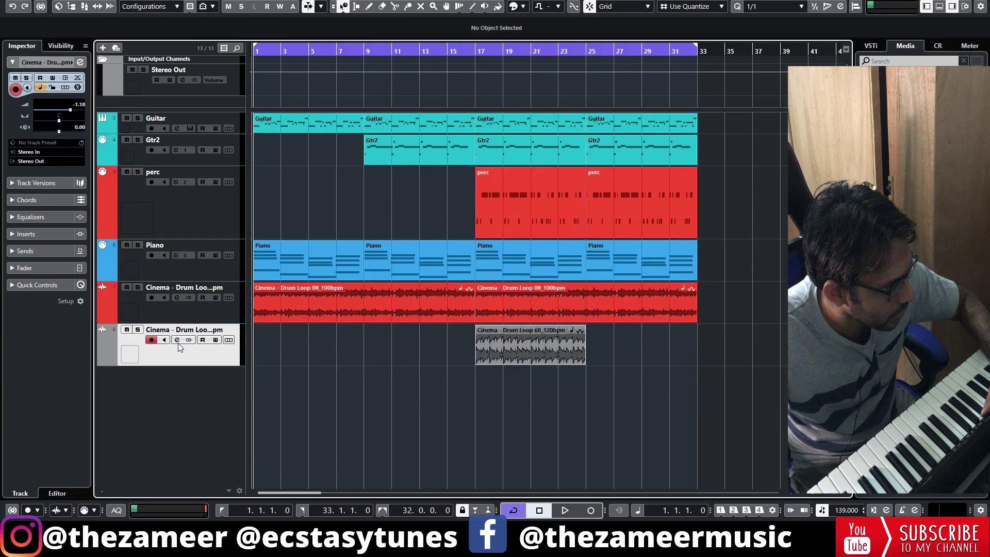
Step: Enable the low-cut filter at about 1111 Hz in the Drum Loop 60 track's channel settings
{"action": "left_click", "coordinate": [178, 342]}
{"action": "left_click", "coordinate": [432, 319]}
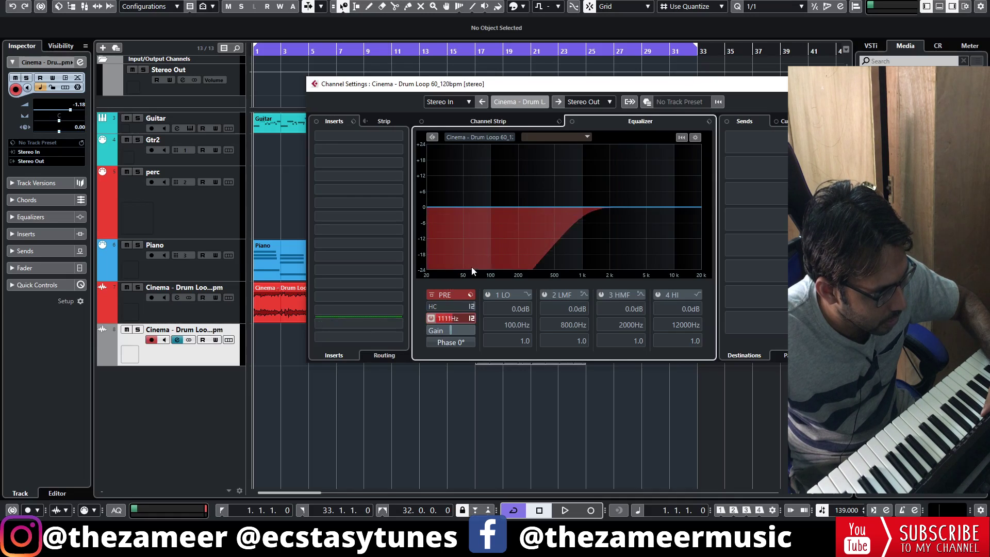
{"action": "left_click", "coordinate": [890, 84]}
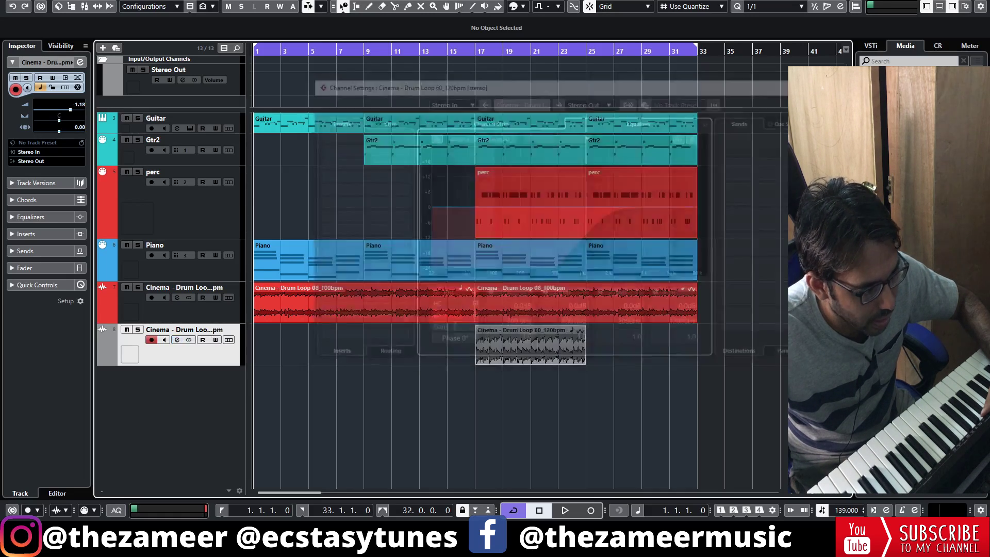
Step: Colour the Drum Loop 60 track red and play the arrangement from just before bar 17
{"action": "left_click", "coordinate": [76, 66]}
{"action": "left_click", "coordinate": [82, 91]}
{"action": "left_click", "coordinate": [472, 52]}
{"action": "key", "text": "space"}
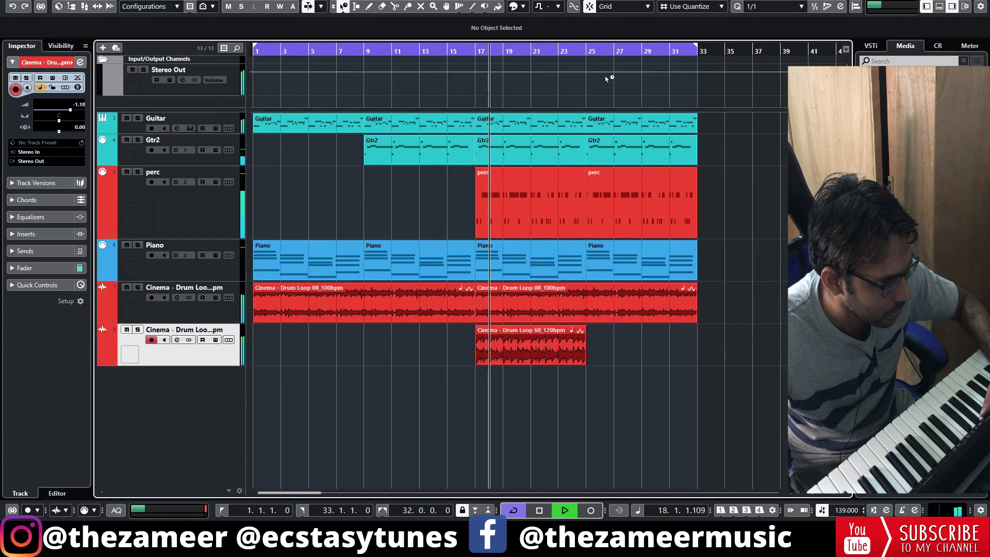
Step: Solo the Drum Loop 60 track and lower its low-cut frequency in the channel settings
{"action": "left_click", "coordinate": [138, 330]}
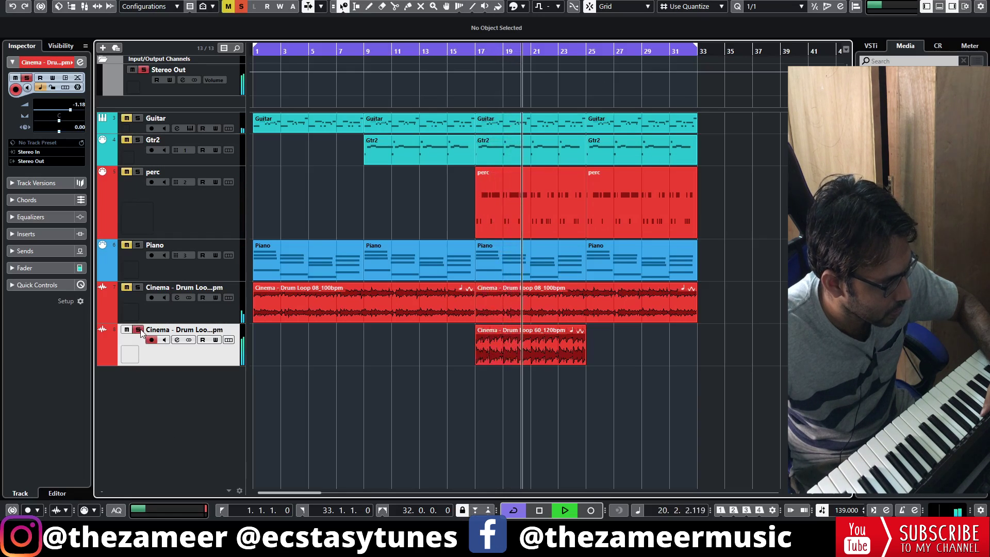
{"action": "left_click", "coordinate": [177, 339]}
{"action": "left_click_drag", "start_coordinate": [443, 317], "coordinate": [428, 323]}
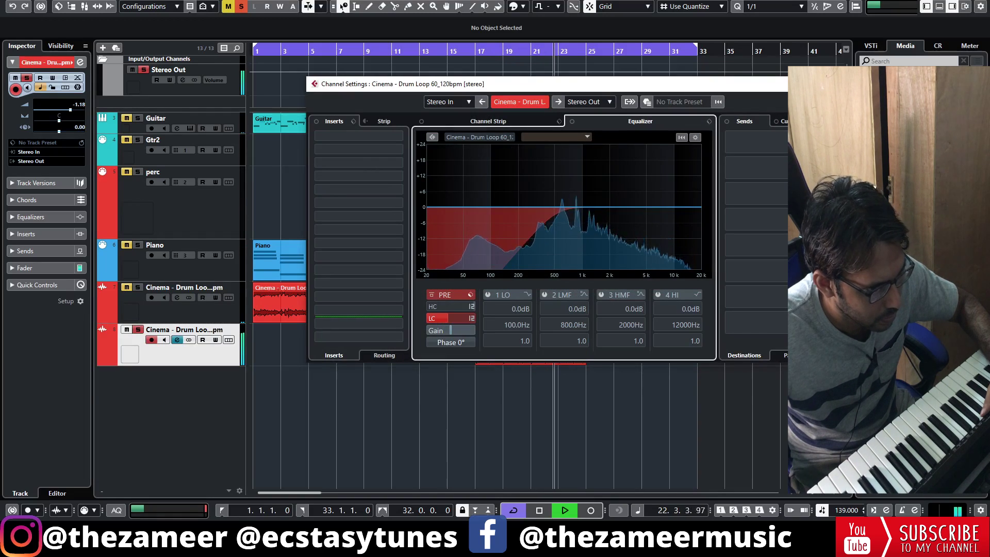
{"action": "left_click", "coordinate": [877, 83]}
Step: Solo the Drum Loop 08 track as well and play both drum loops together from bar 16
{"action": "key", "text": "space"}
{"action": "left_click", "coordinate": [467, 53]}
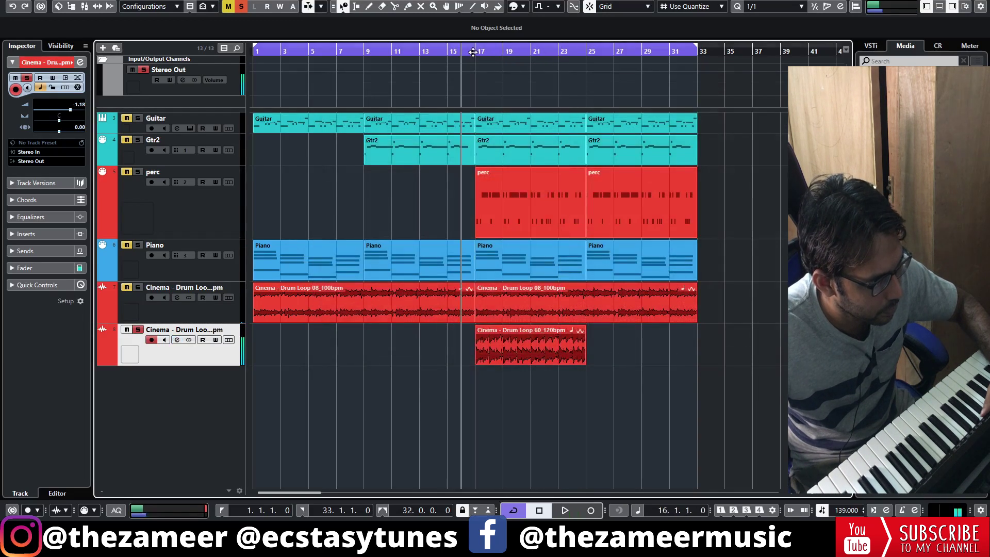
{"action": "left_click", "coordinate": [141, 296]}
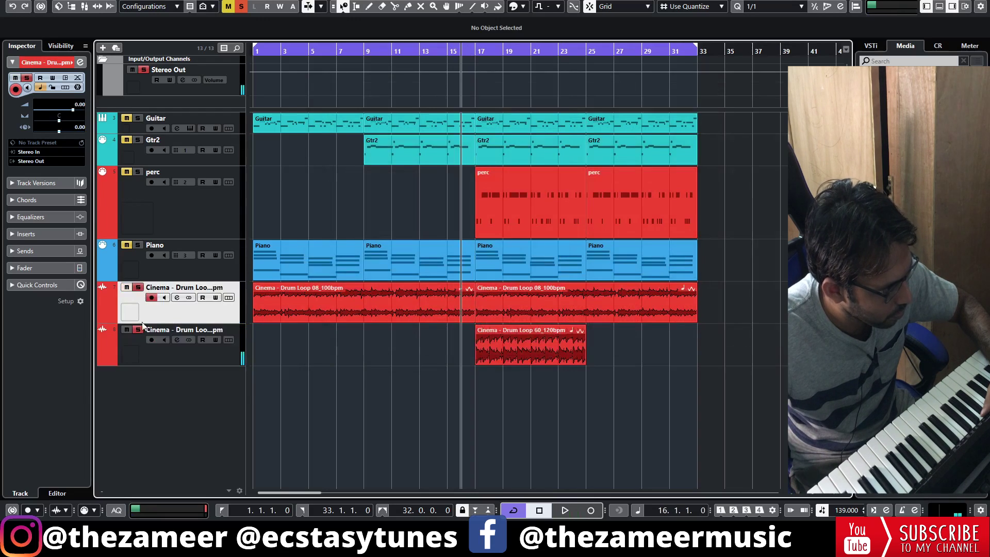
{"action": "key", "text": "space"}
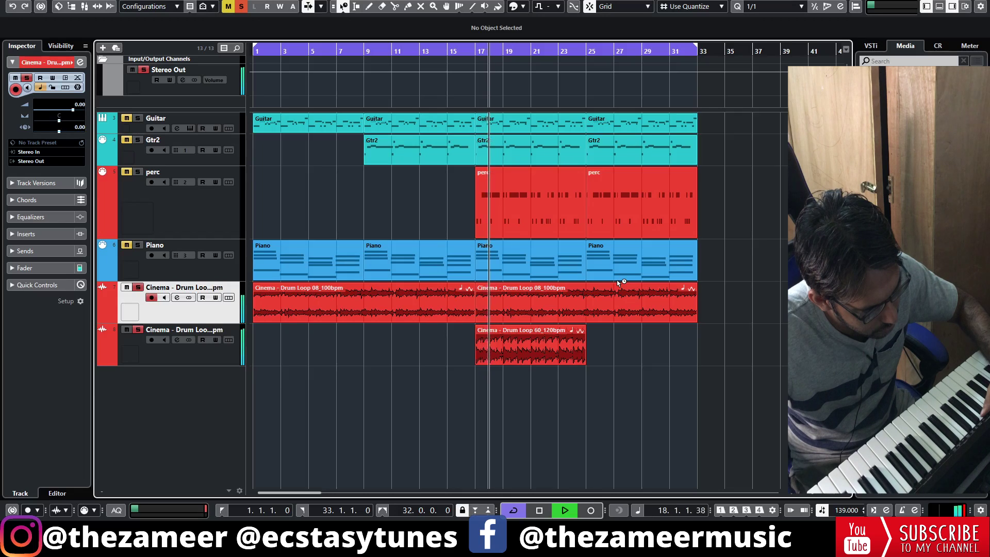
Step: Lower the Drum Loop 60 event's volume to -4.86 dB during playback, then stop
{"action": "left_click", "coordinate": [214, 358]}
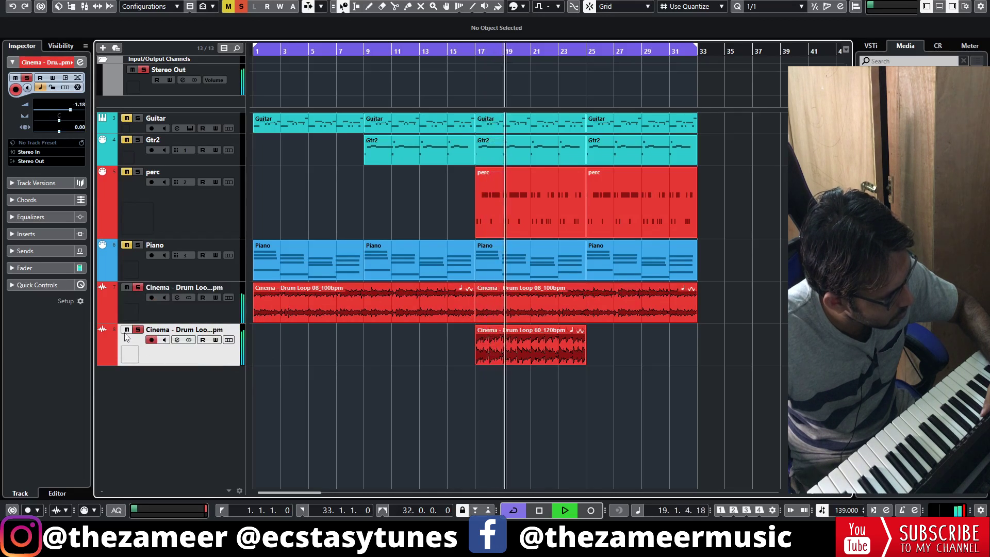
{"action": "left_click", "coordinate": [548, 347]}
{"action": "left_click_drag", "start_coordinate": [531, 328], "coordinate": [532, 341]}
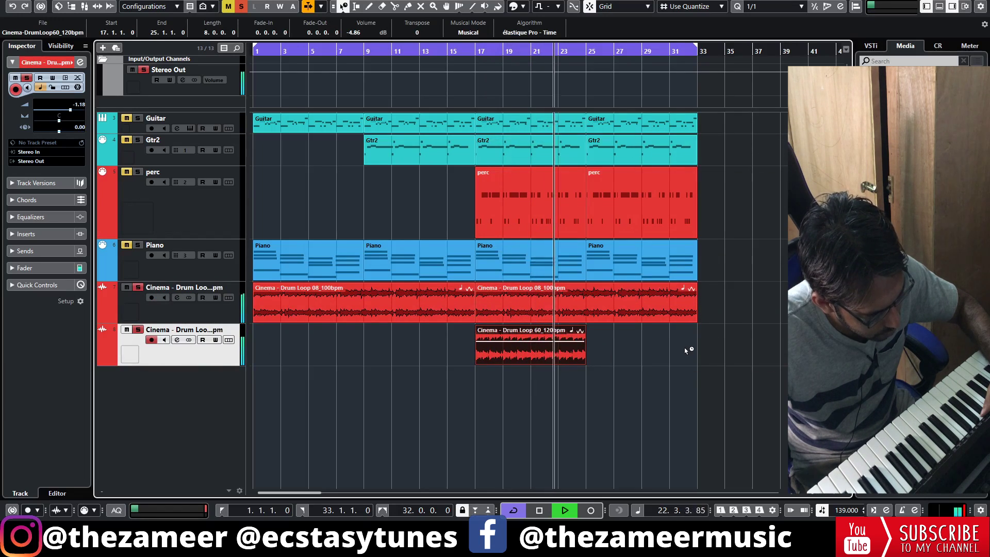
{"action": "key", "text": "space"}
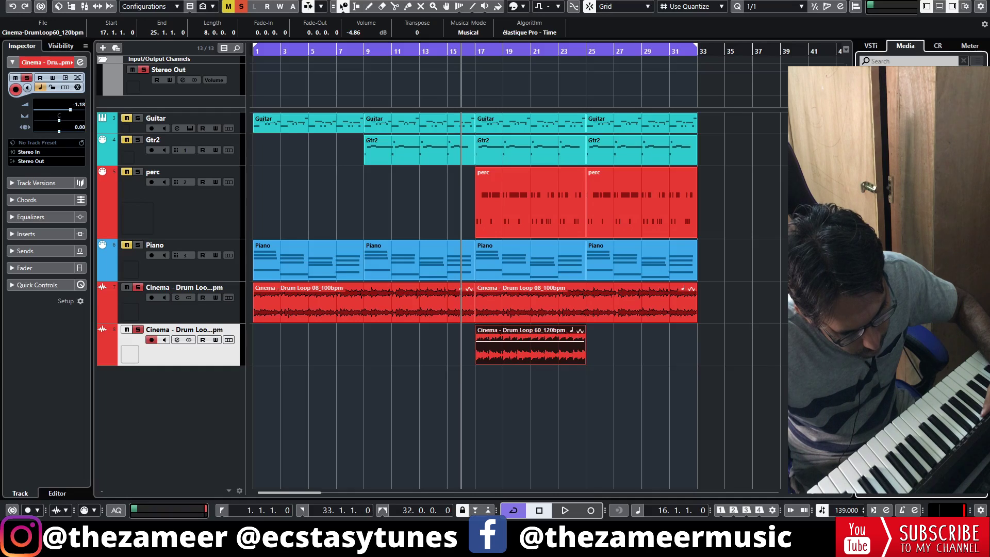
Step: Place Cinema Drum Loop 36_115bpm on a new track below Drum Loop 60, spanning bars 17 to 25
{"action": "left_click_drag", "start_coordinate": [887, 288], "coordinate": [478, 387]}
{"action": "left_click_drag", "start_coordinate": [530, 406], "coordinate": [586, 405]}
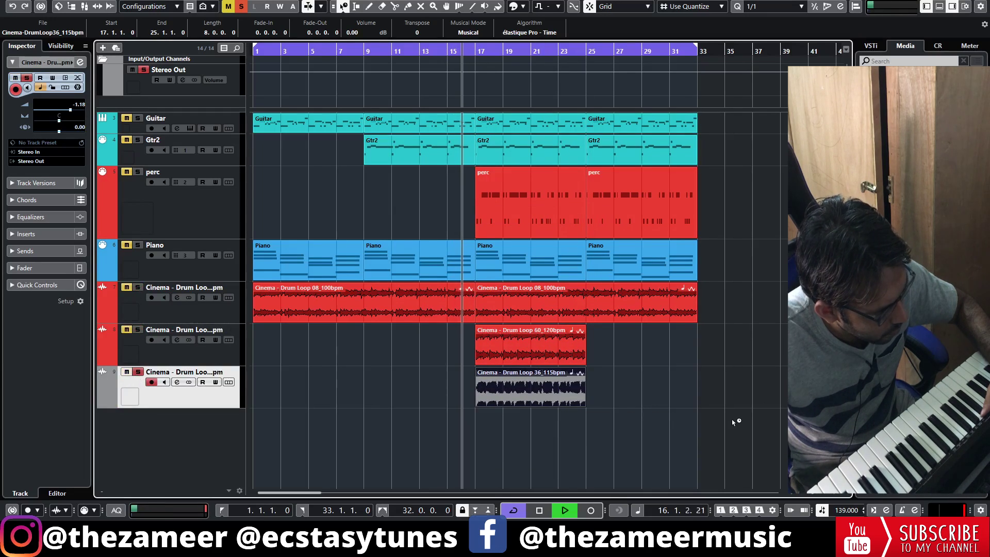
Step: Undo the lengthening of the Drum Loop 36 event so it spans bars 17 to 21, and color its track red
{"action": "left_click", "coordinate": [79, 62]}
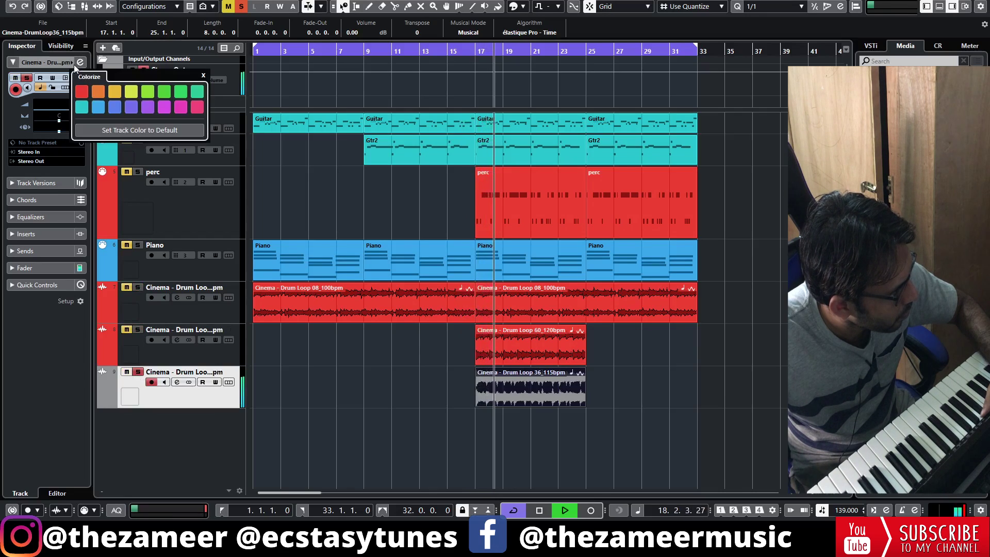
{"action": "left_click", "coordinate": [81, 91]}
{"action": "key", "text": "space"}
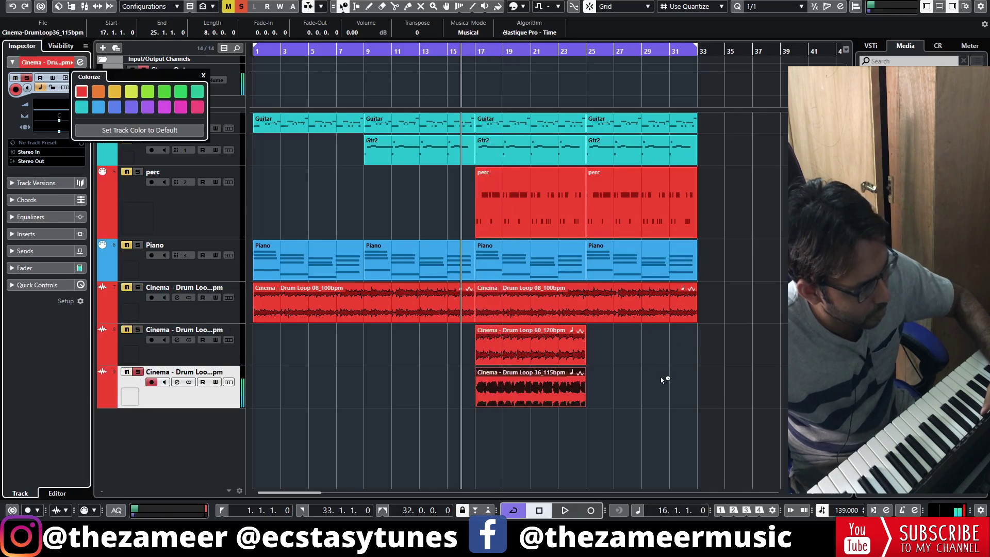
{"action": "key", "text": "ctrl+z"}
{"action": "key", "text": "ctrl+z"}
{"action": "key", "text": "space"}
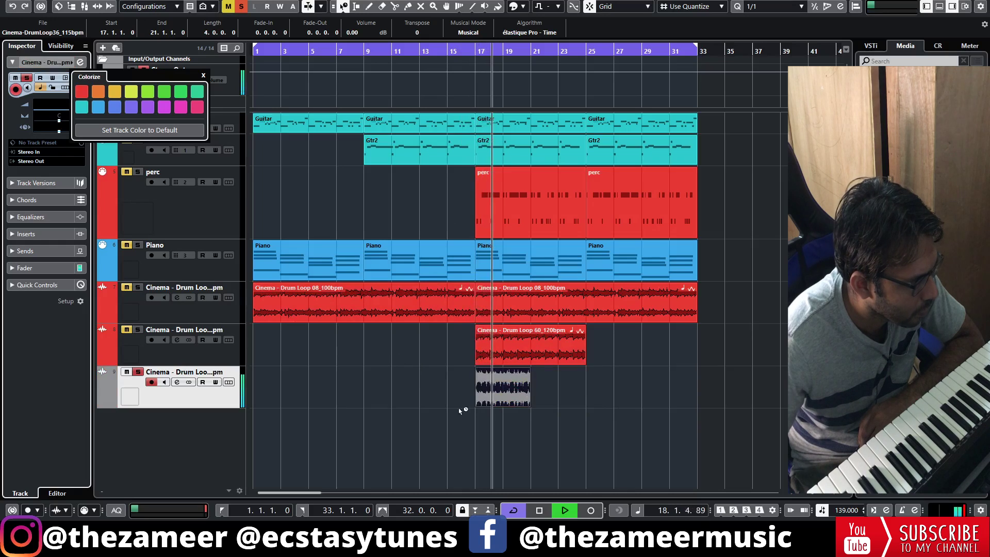
{"action": "left_click", "coordinate": [81, 92]}
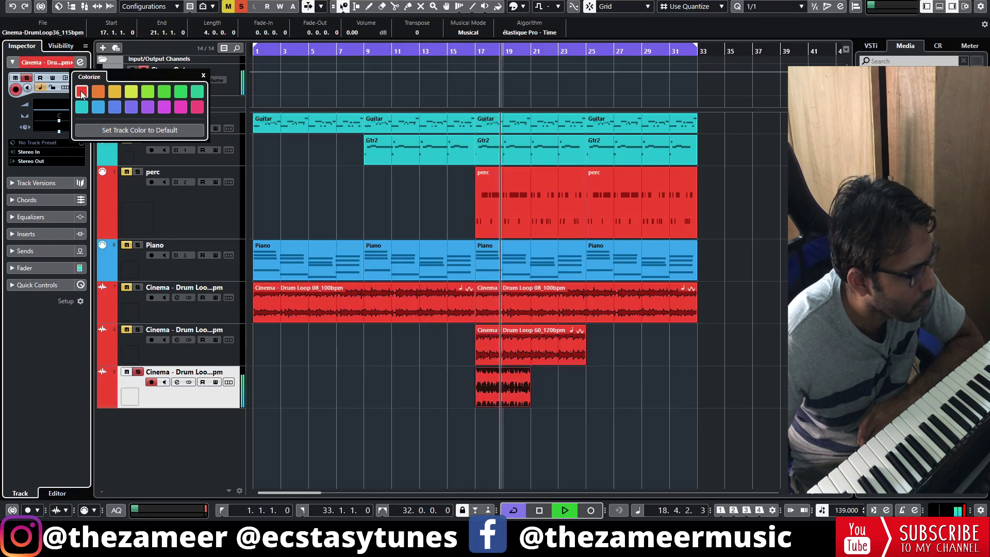
{"action": "left_click", "coordinate": [530, 437]}
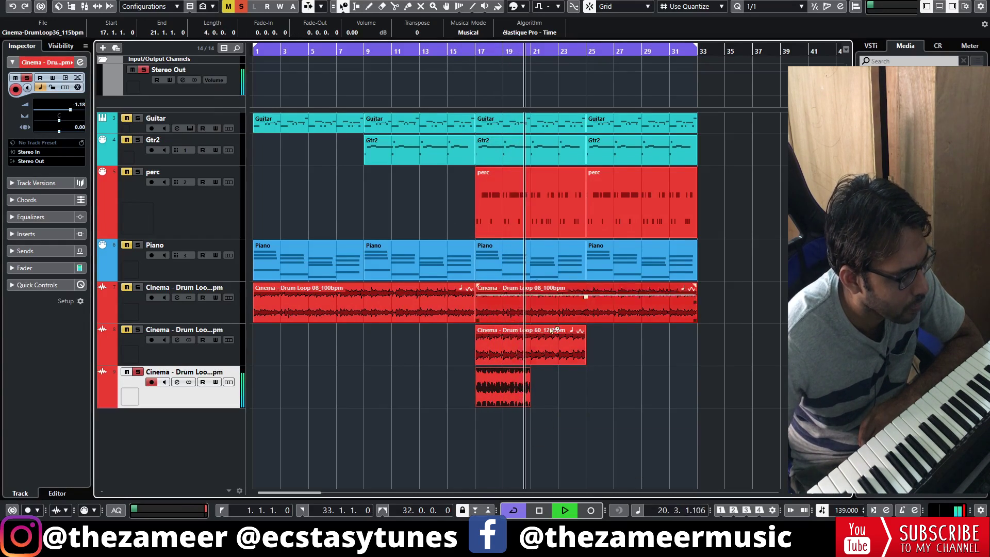
Step: Adjust the low-cut filter of the Drum Loop 36 track in its channel equalizer during playback, then stop
{"action": "left_click", "coordinate": [176, 382]}
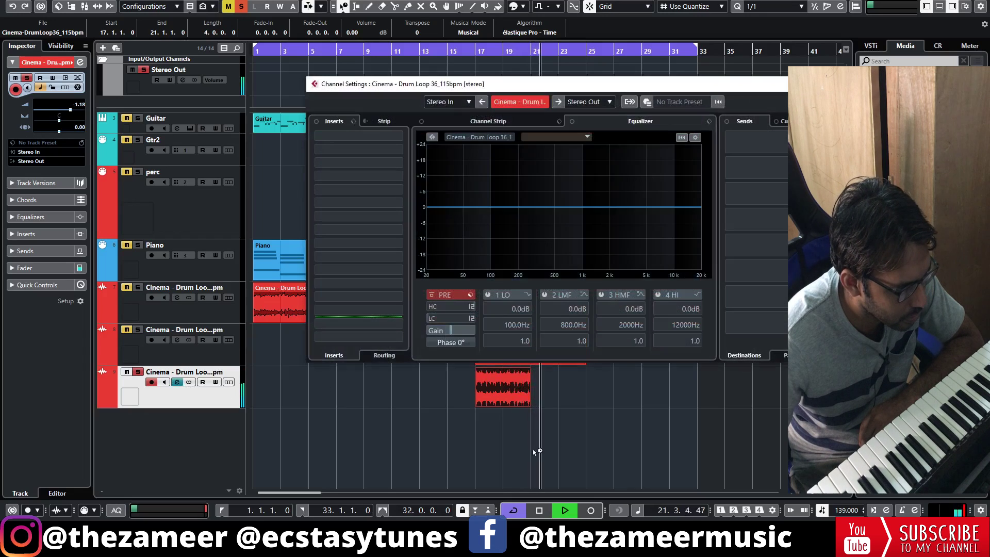
{"action": "left_click_drag", "start_coordinate": [430, 318], "coordinate": [494, 230]}
{"action": "left_click", "coordinate": [923, 83]}
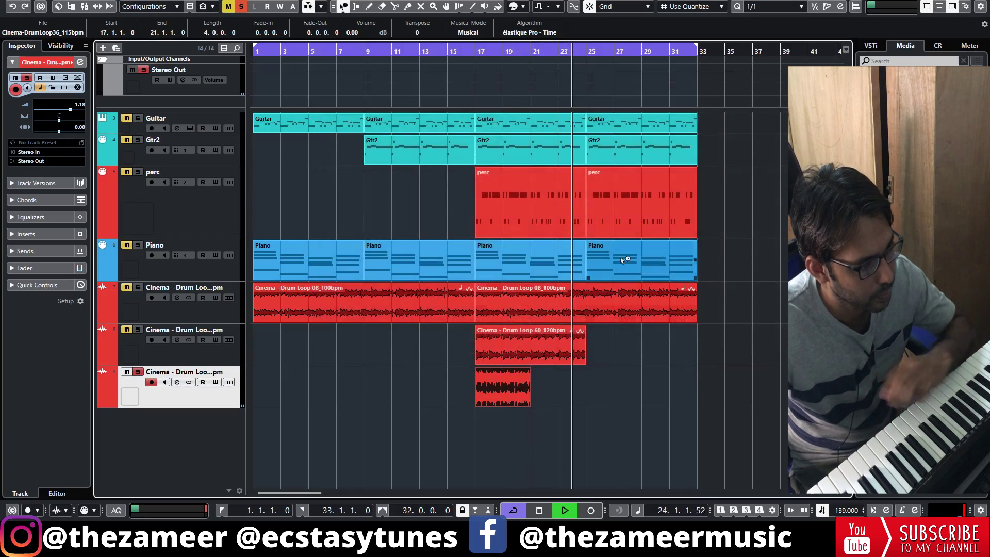
{"action": "key", "text": "space"}
Step: Remove the Drum Loop 60 track and solo the Drum Loop 08 track alongside Drum Loop 36 during playback
{"action": "right_click", "coordinate": [214, 356]}
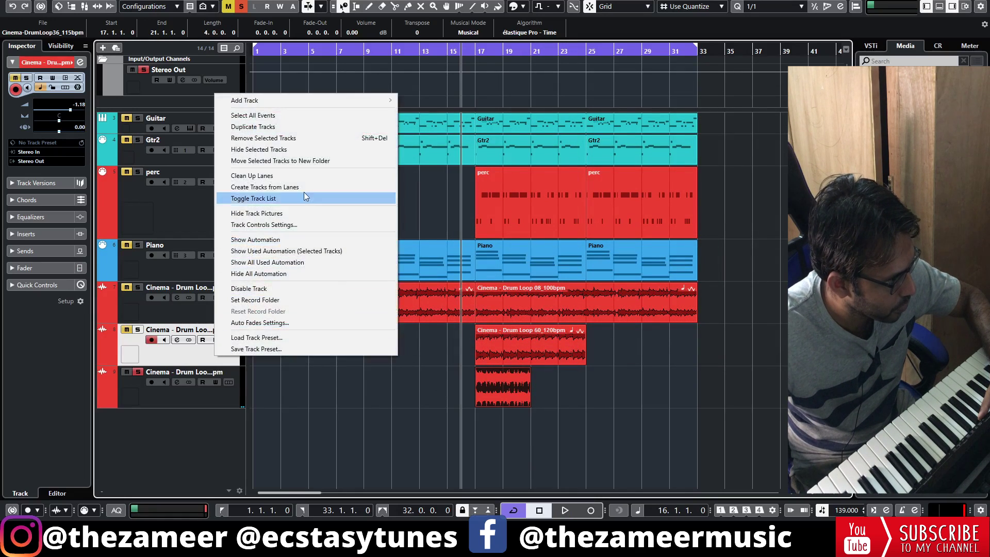
{"action": "left_click", "coordinate": [273, 138]}
{"action": "key", "text": "space"}
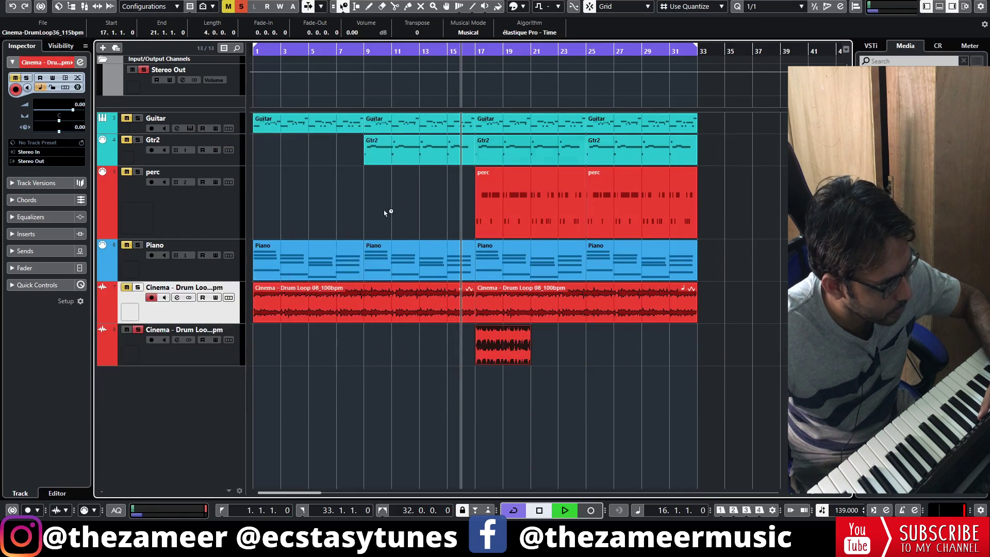
{"action": "left_click", "coordinate": [137, 289]}
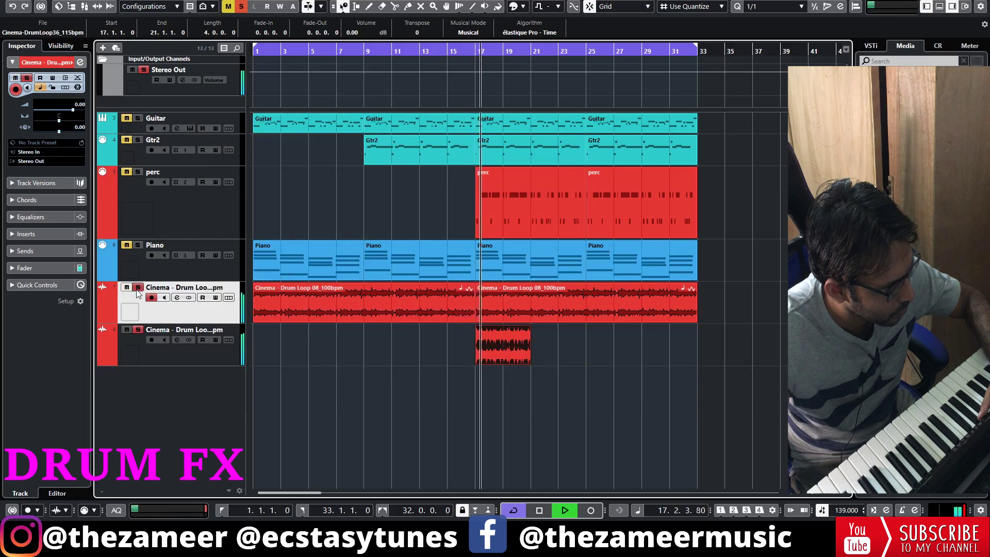
Step: Switch the selection tool to normal sizing and duplicate the Drum Loop 36 event to fill bars 17 to 33
{"action": "right_click", "coordinate": [568, 383]}
{"action": "left_click", "coordinate": [568, 383]}
{"action": "left_click", "coordinate": [342, 6]}
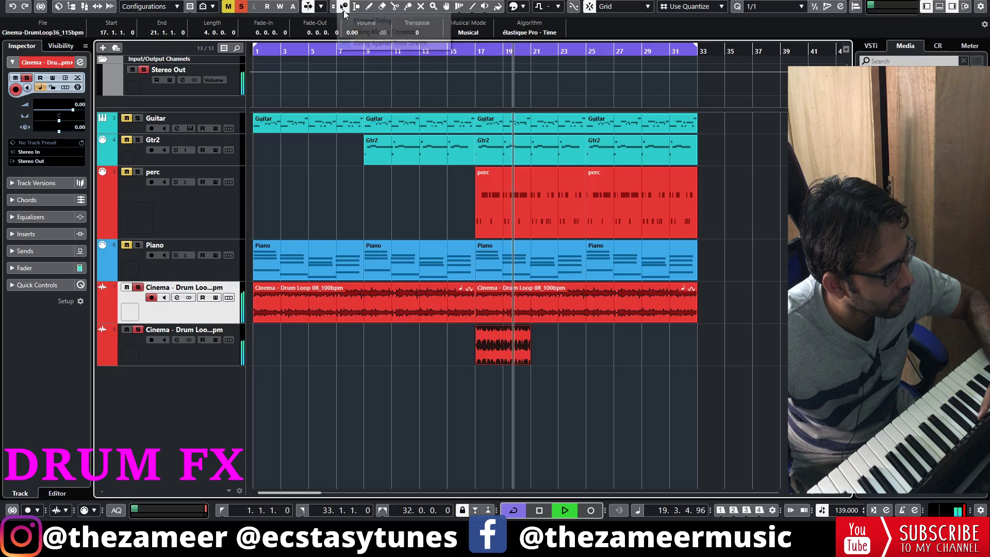
{"action": "left_click", "coordinate": [367, 20]}
{"action": "left_click", "coordinate": [544, 356]}
{"action": "left_click_drag", "start_coordinate": [527, 353], "coordinate": [456, 369]}
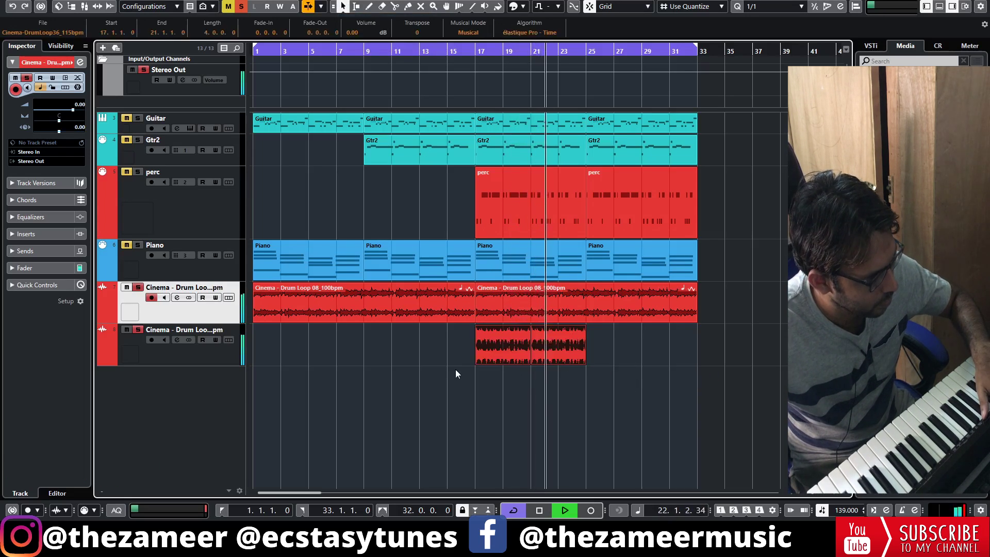
{"action": "left_click_drag", "start_coordinate": [654, 347], "coordinate": [448, 352]}
{"action": "key", "text": "ctrl+d"}
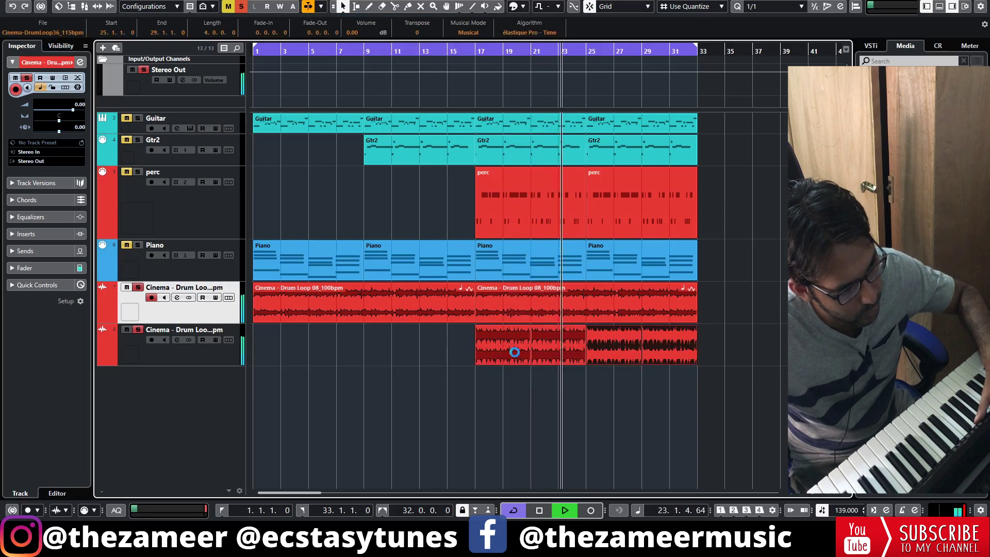
{"action": "left_click", "coordinate": [757, 371]}
{"action": "key", "text": "space"}
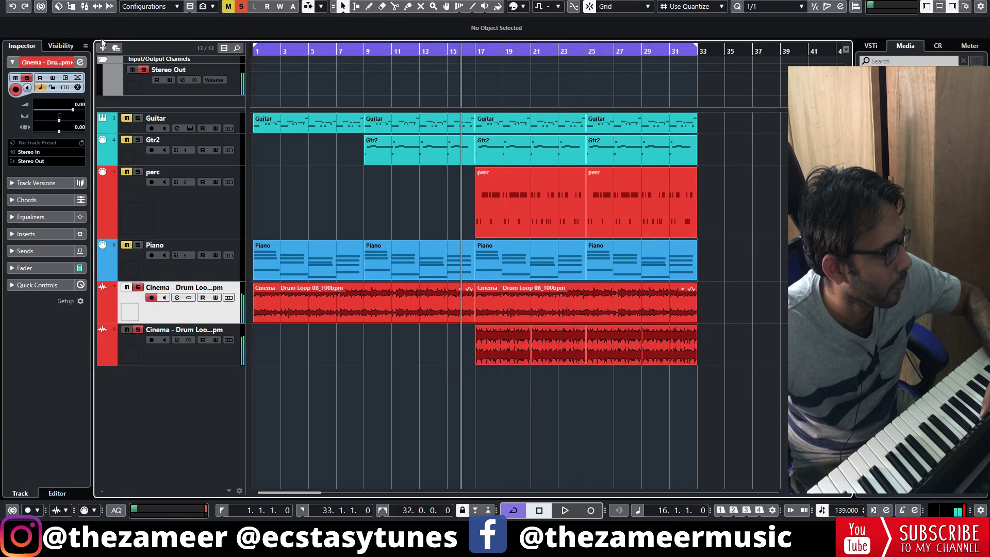
Step: Clear all solos and play the full arrangement, restarting it from the beginning
{"action": "key", "text": "space"}
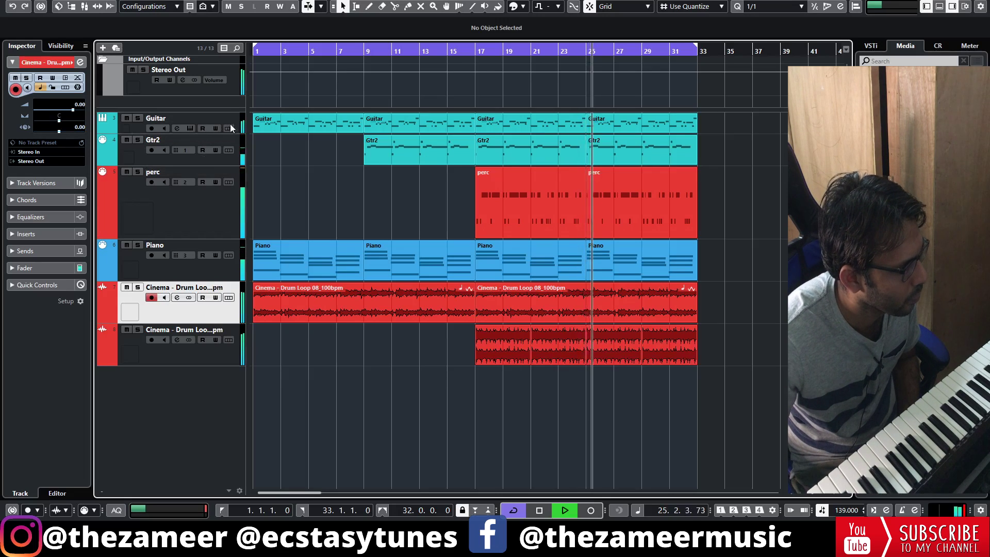
{"action": "left_click", "coordinate": [236, 140]}
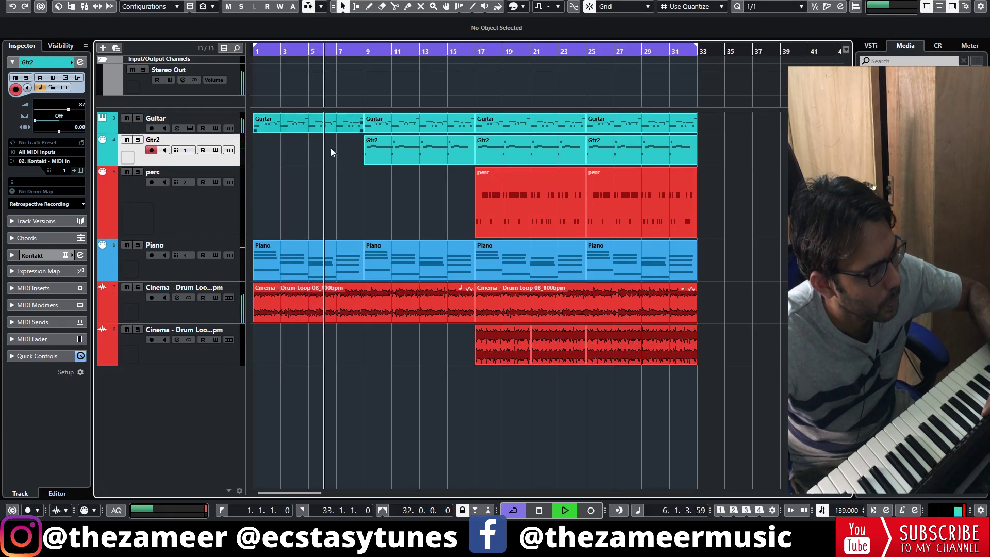
{"action": "left_click", "coordinate": [357, 347]}
{"action": "key", "text": "comma"}
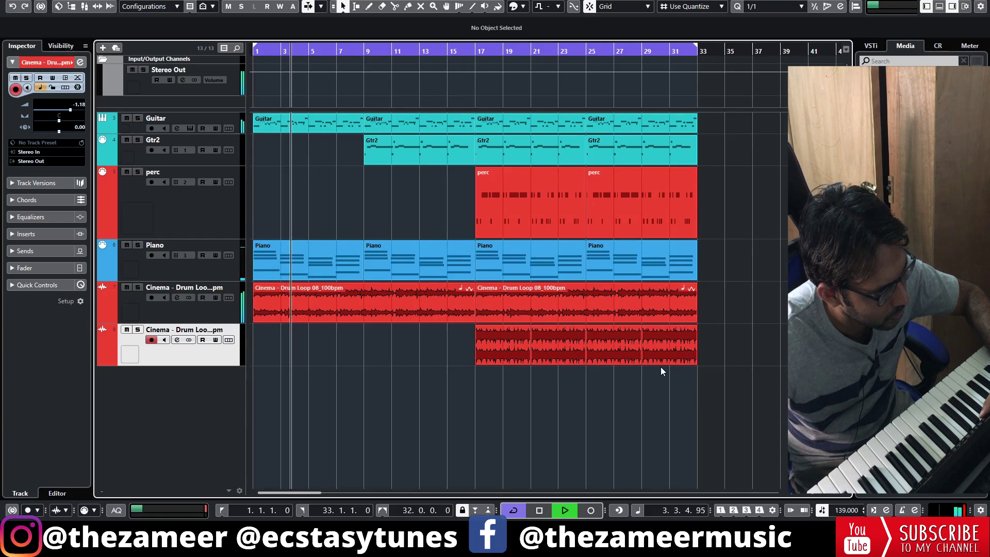
Step: Delete the Gtr2 and Guitar events between bars 17 and 25
{"action": "left_click_drag", "start_coordinate": [502, 105], "coordinate": [530, 153]}
{"action": "key", "text": "Delete"}
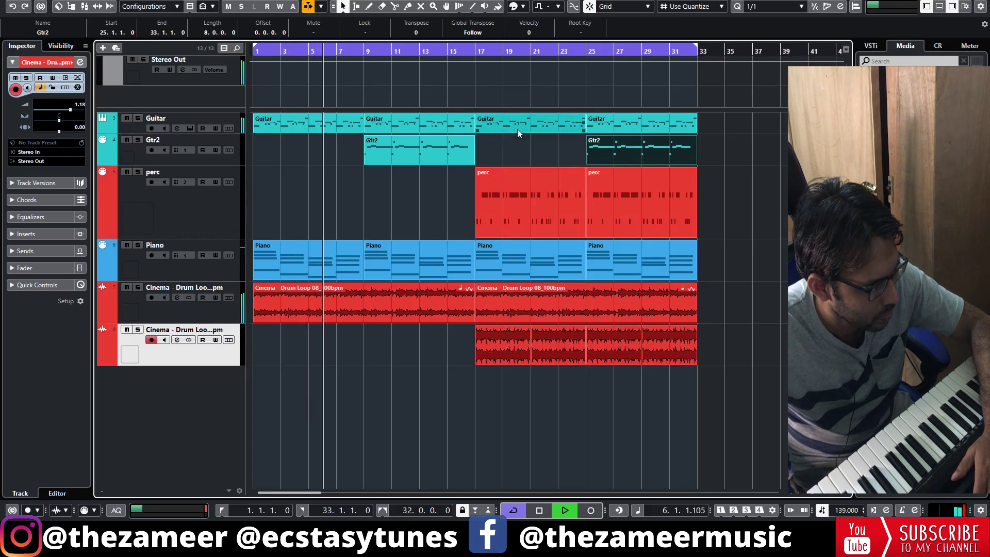
{"action": "left_click", "coordinate": [518, 129]}
{"action": "key", "text": "Delete"}
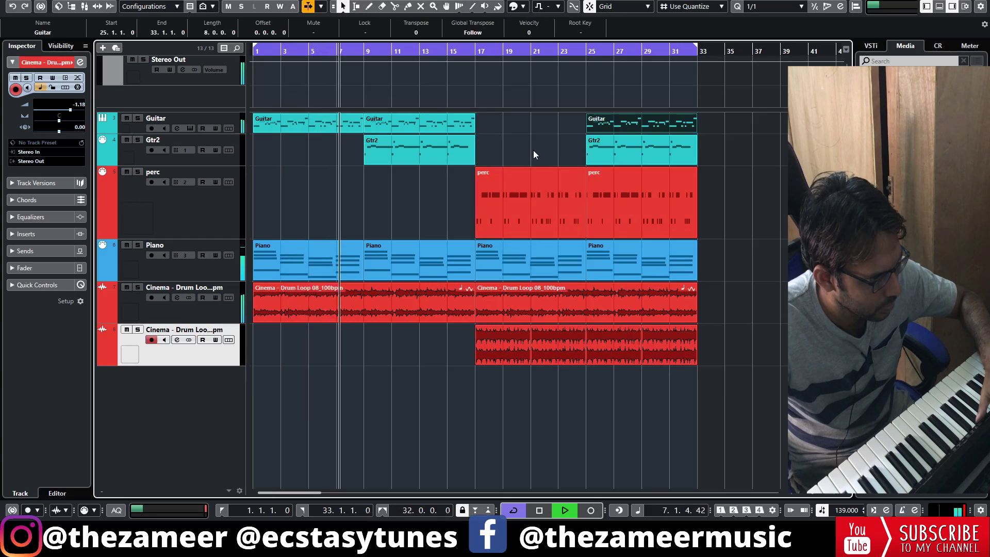
Step: Play the arrangement from bar 16 to review the perc part with the guitars removed, then stop
{"action": "left_click", "coordinate": [533, 195]}
{"action": "left_click", "coordinate": [460, 50]}
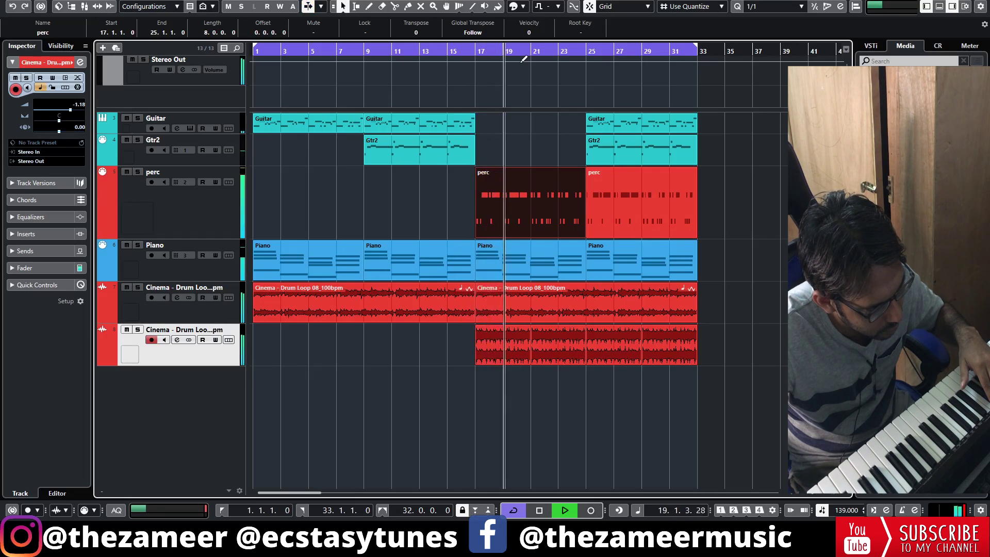
{"action": "left_click", "coordinate": [212, 222]}
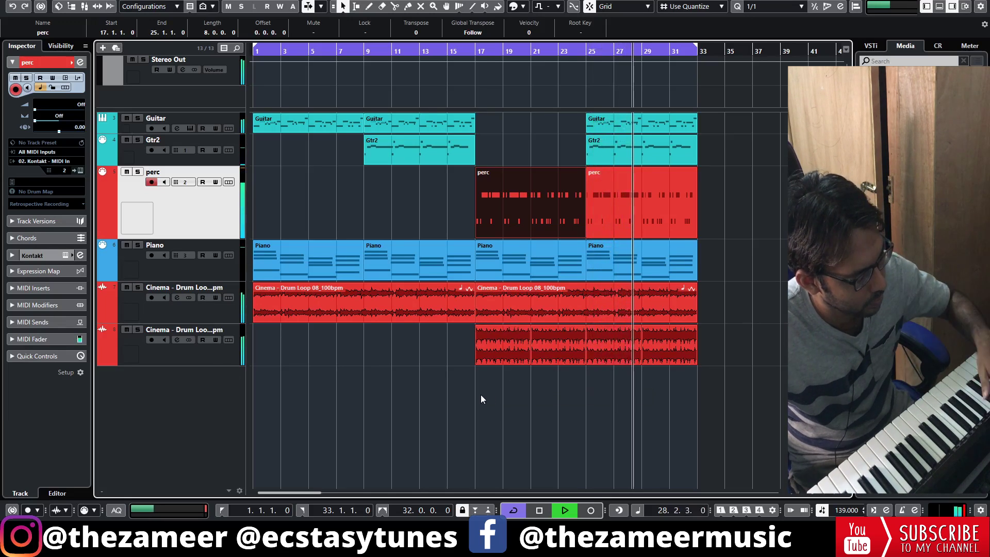
{"action": "key", "text": "space"}
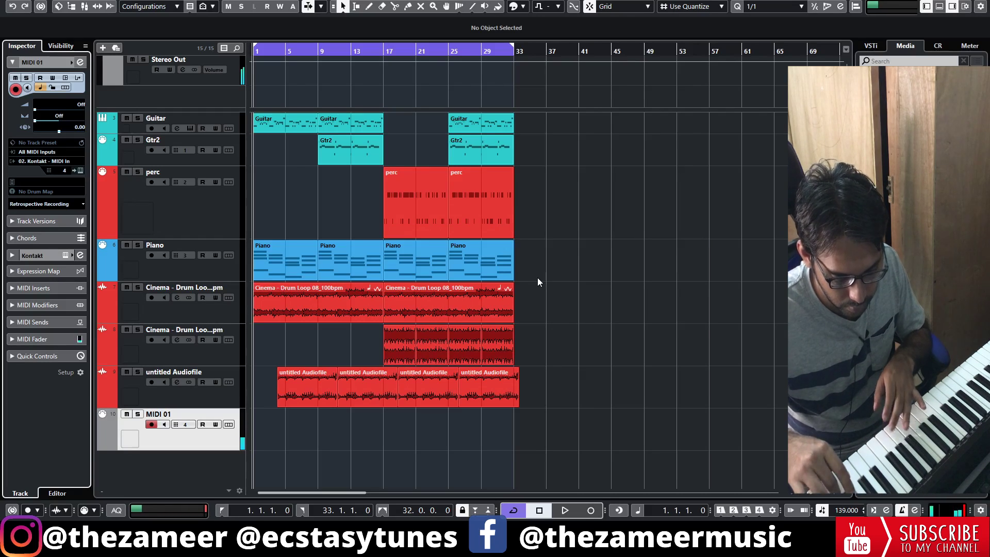
Step: Record a MIDI part from bar 1 on the MIDI 01 track, name the track Choir, and play it back
{"action": "key", "text": "KP_Multiply"}
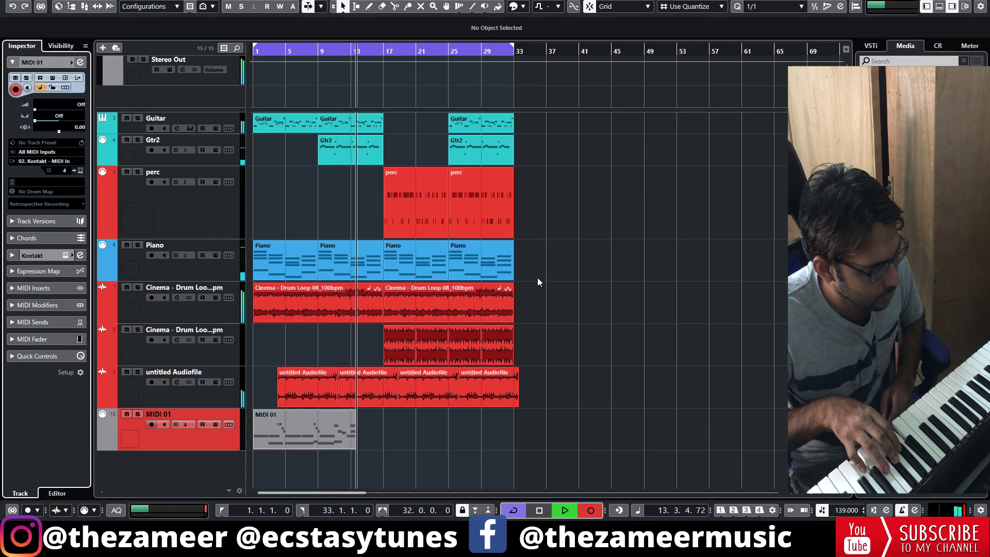
{"action": "key", "text": "space"}
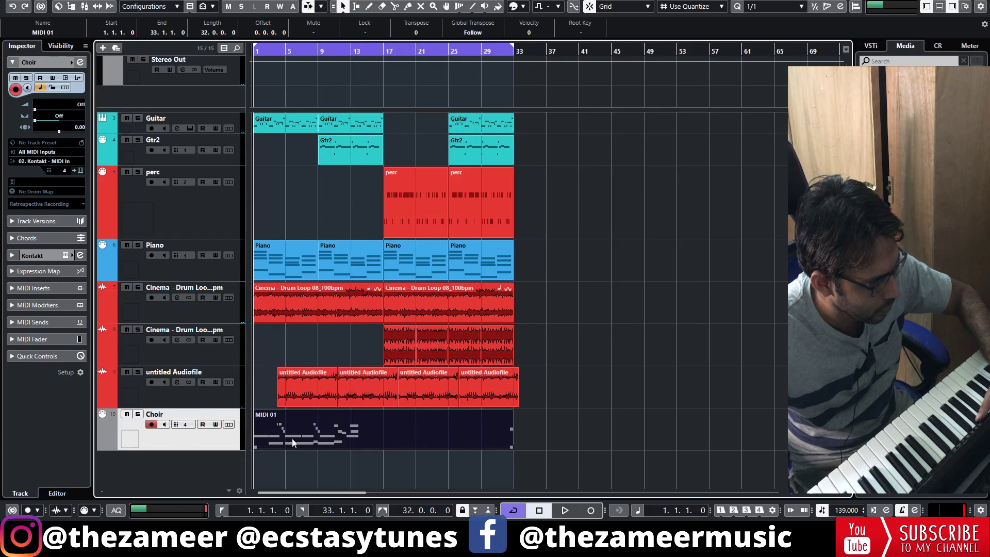
{"action": "key", "text": "space"}
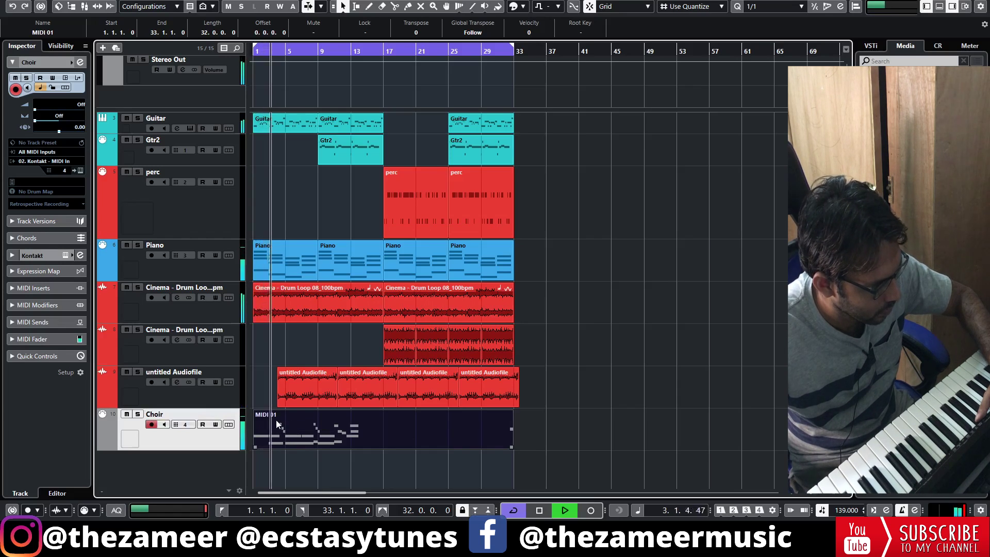
{"action": "left_click", "coordinate": [604, 436]}
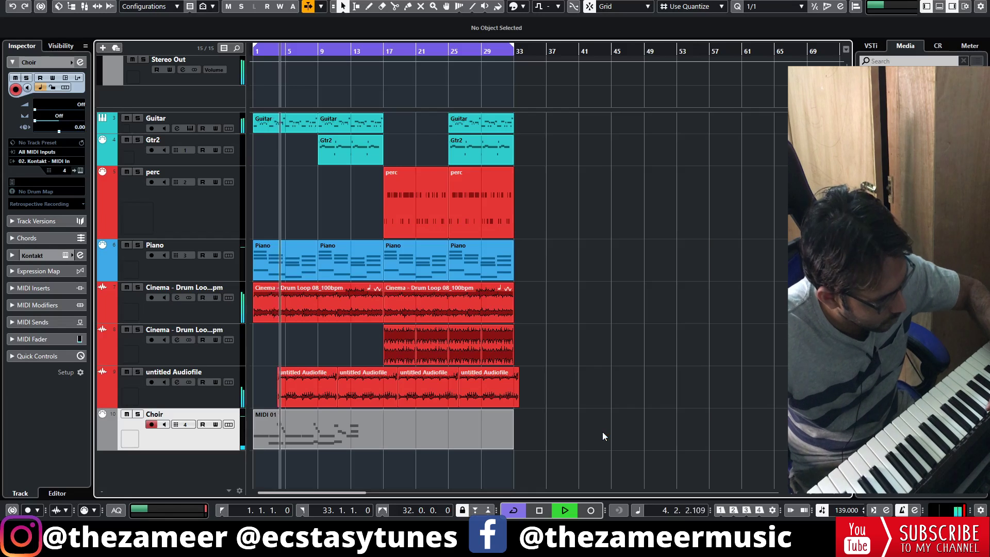
Step: Trim the recorded choir event and repeat it as eight-bar parts across bars 1 to 33, then stop playback
{"action": "left_click", "coordinate": [512, 446]}
{"action": "left_click_drag", "start_coordinate": [512, 447], "coordinate": [359, 443]}
{"action": "left_click", "coordinate": [364, 436]}
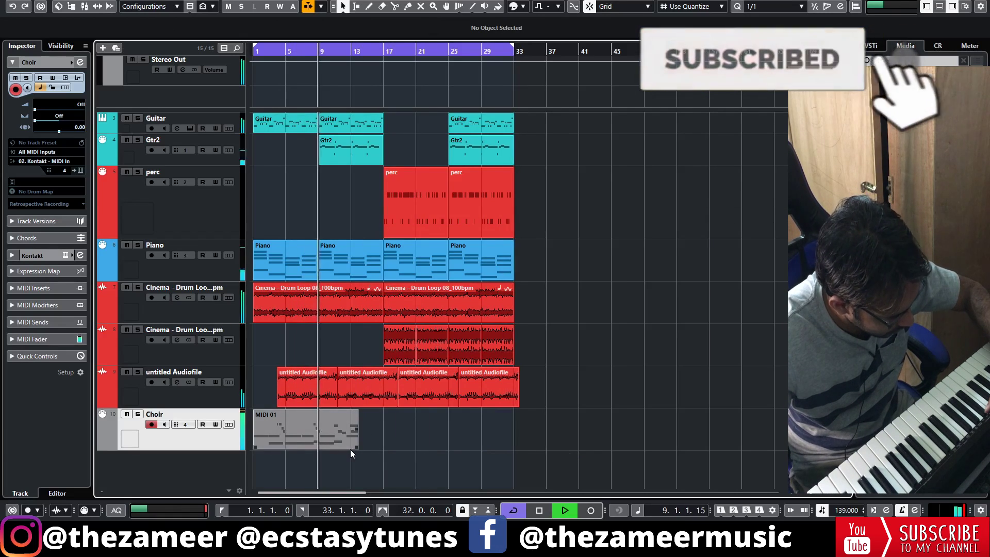
{"action": "left_click", "coordinate": [342, 437]}
{"action": "left_click_drag", "start_coordinate": [357, 448], "coordinate": [503, 432]}
{"action": "key", "text": "space"}
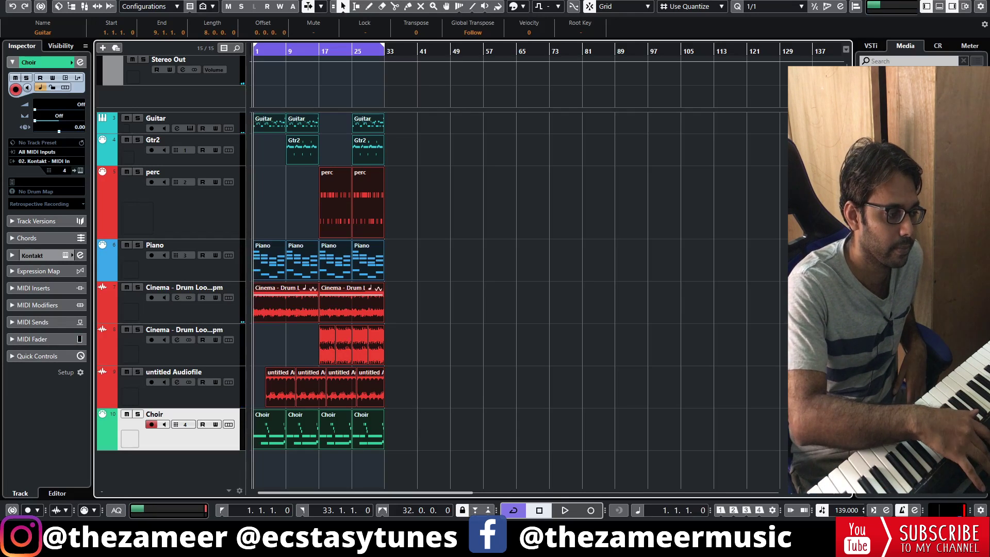
Step: Play the arrangement and examine the channel levels in the MixConsole
{"action": "key", "text": "space"}
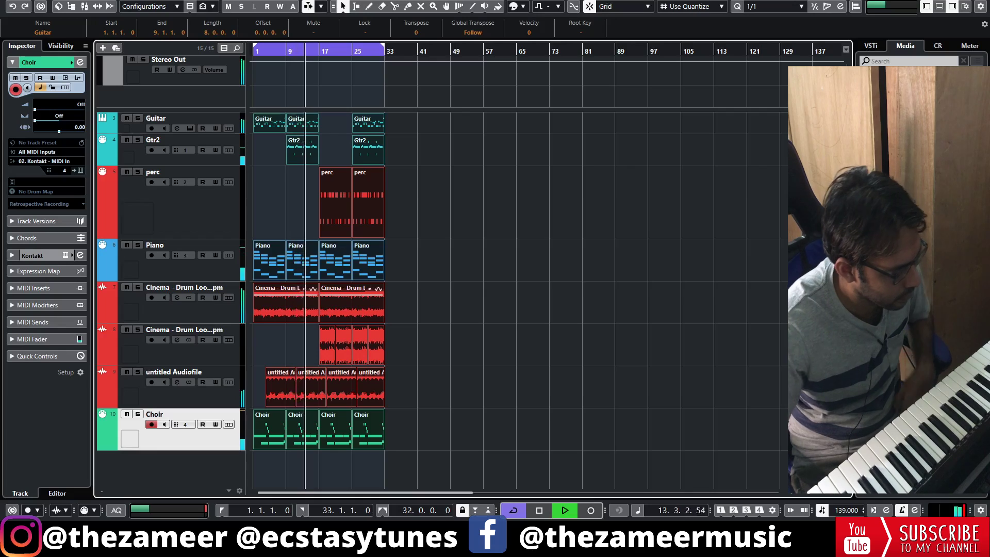
{"action": "key", "text": "F3"}
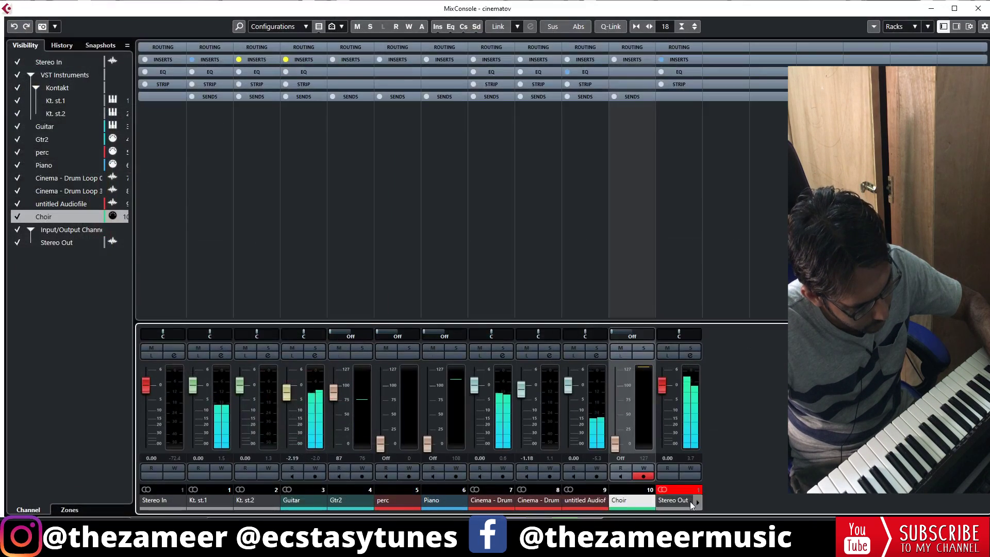
{"action": "key", "text": "F3"}
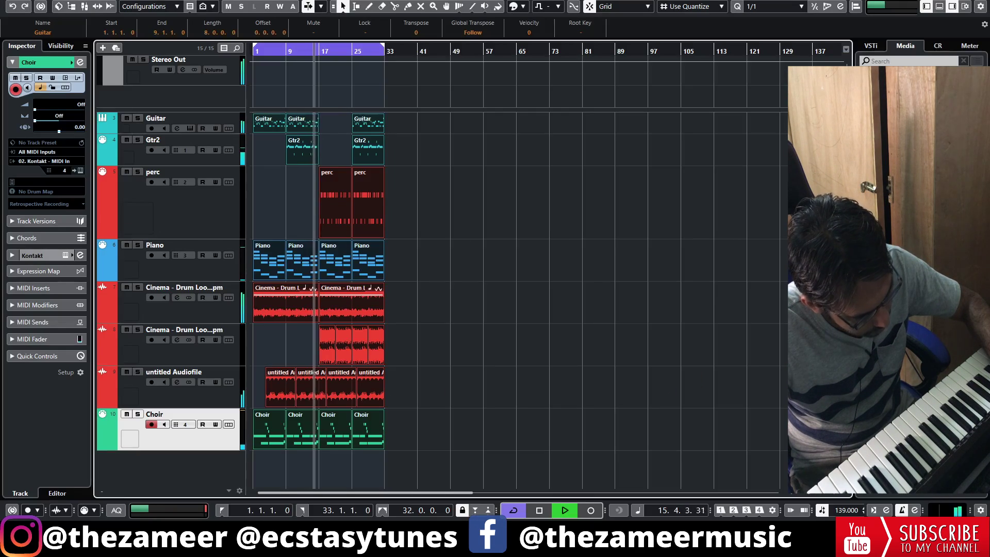